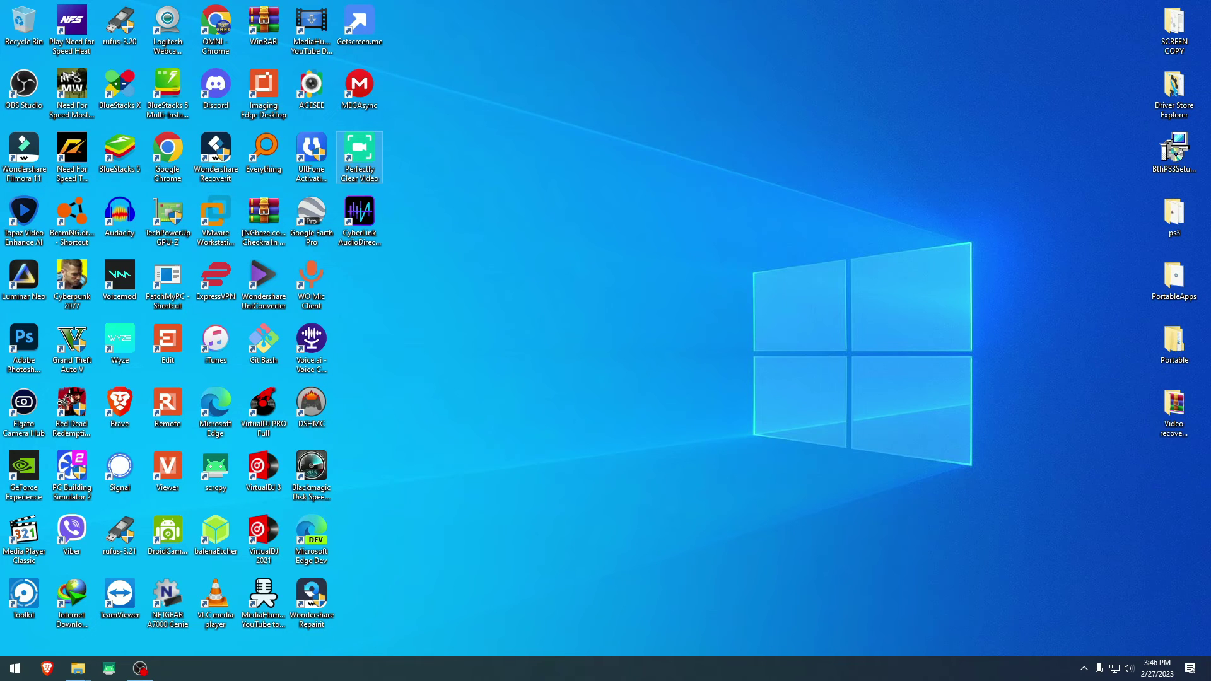
# Launch Perfectly Clear Video from its desktop shortcut and reposition its window.
pyautogui.doubleClick(359, 156)
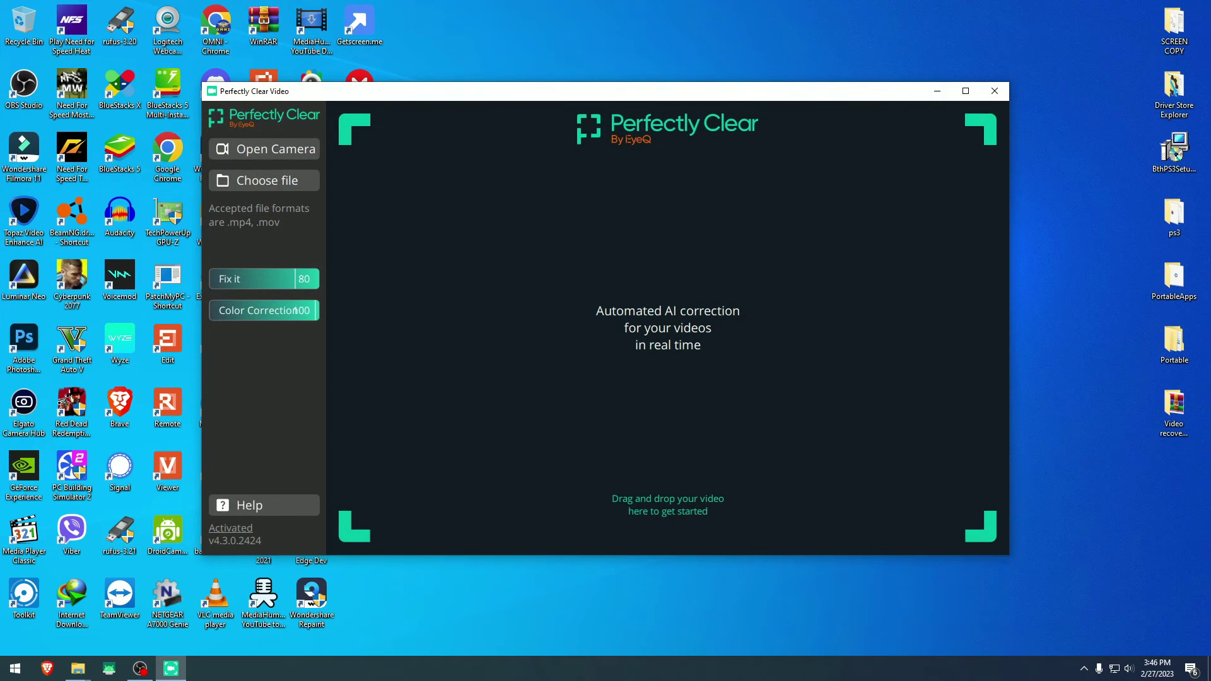
pyautogui.moveTo(587, 90); pyautogui.dragTo(623, 74)
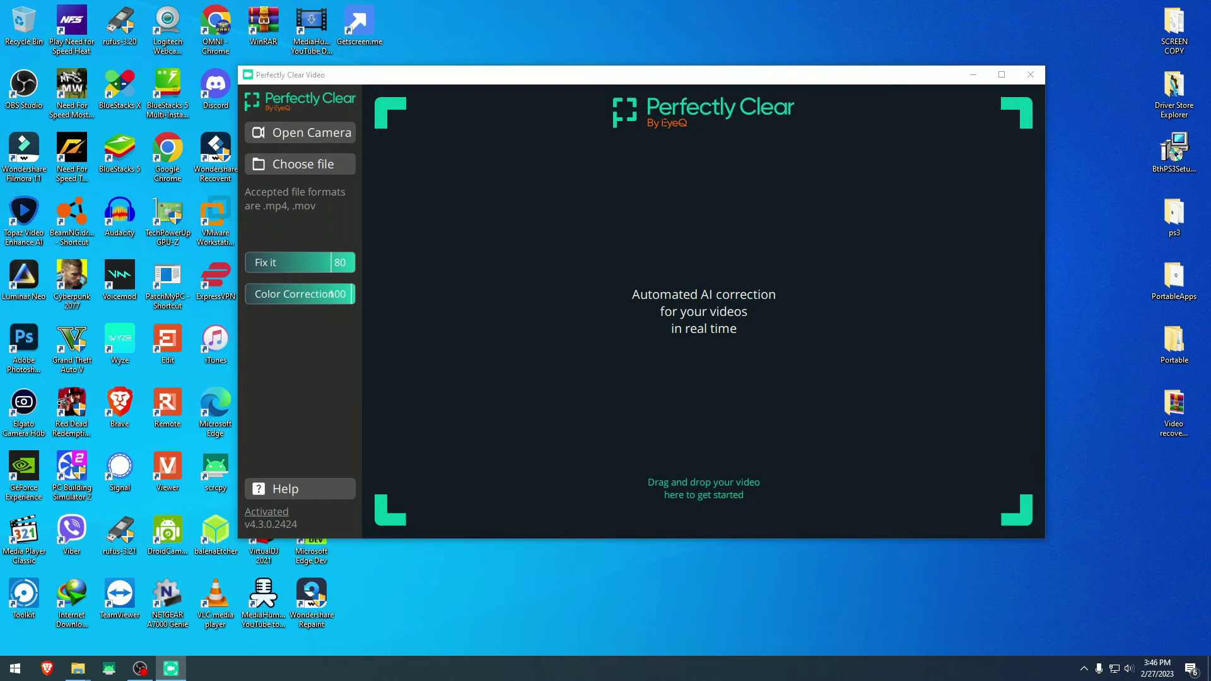
# Load the kitten video into the drop area, pause it, and maximize the window.
pyautogui.moveTo(148, 49); pyautogui.dragTo(631, 344)
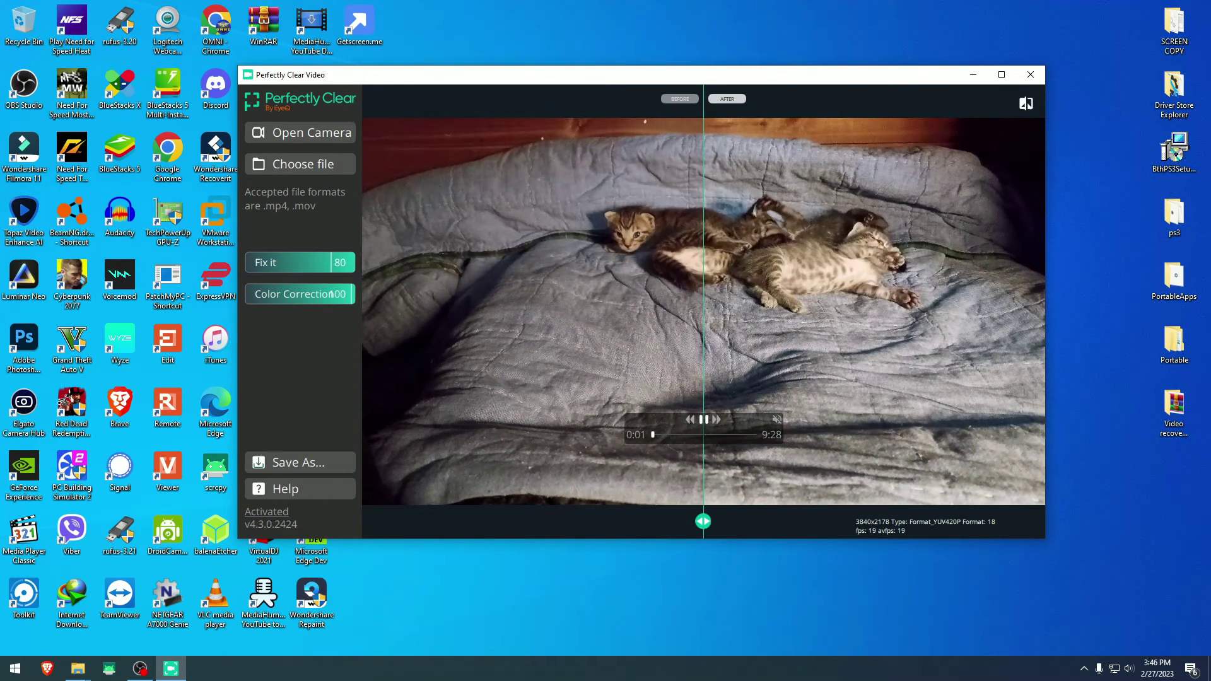
pyautogui.press('space')
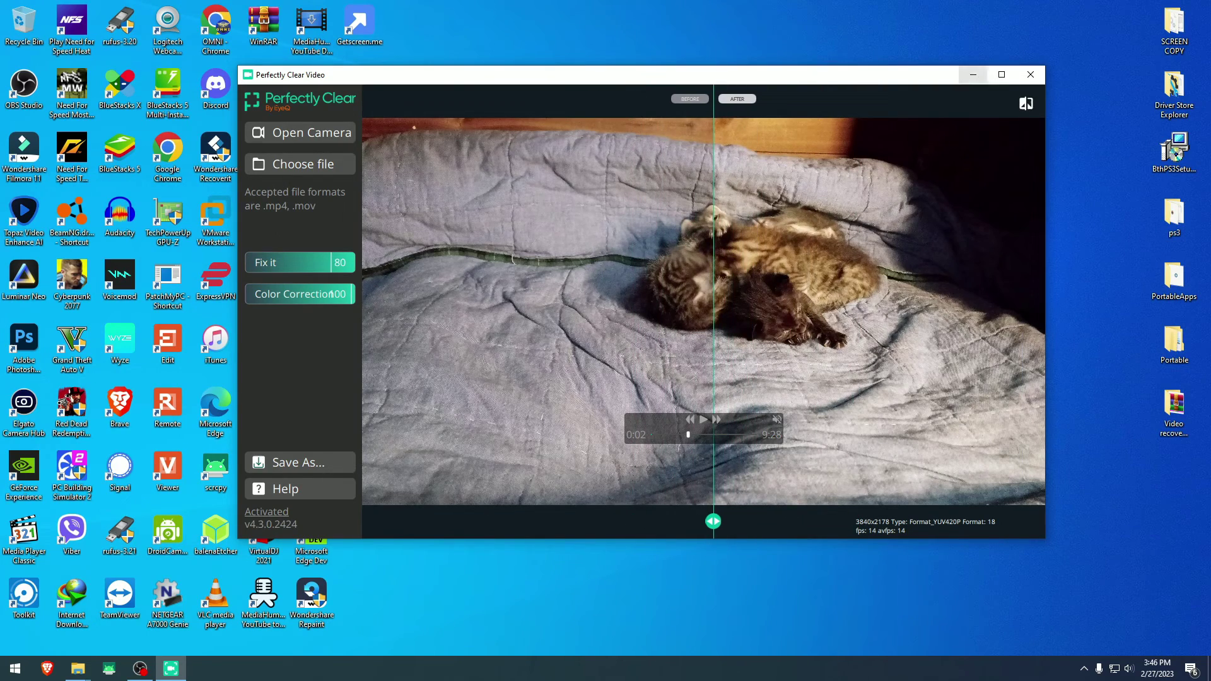
pyautogui.click(1001, 75)
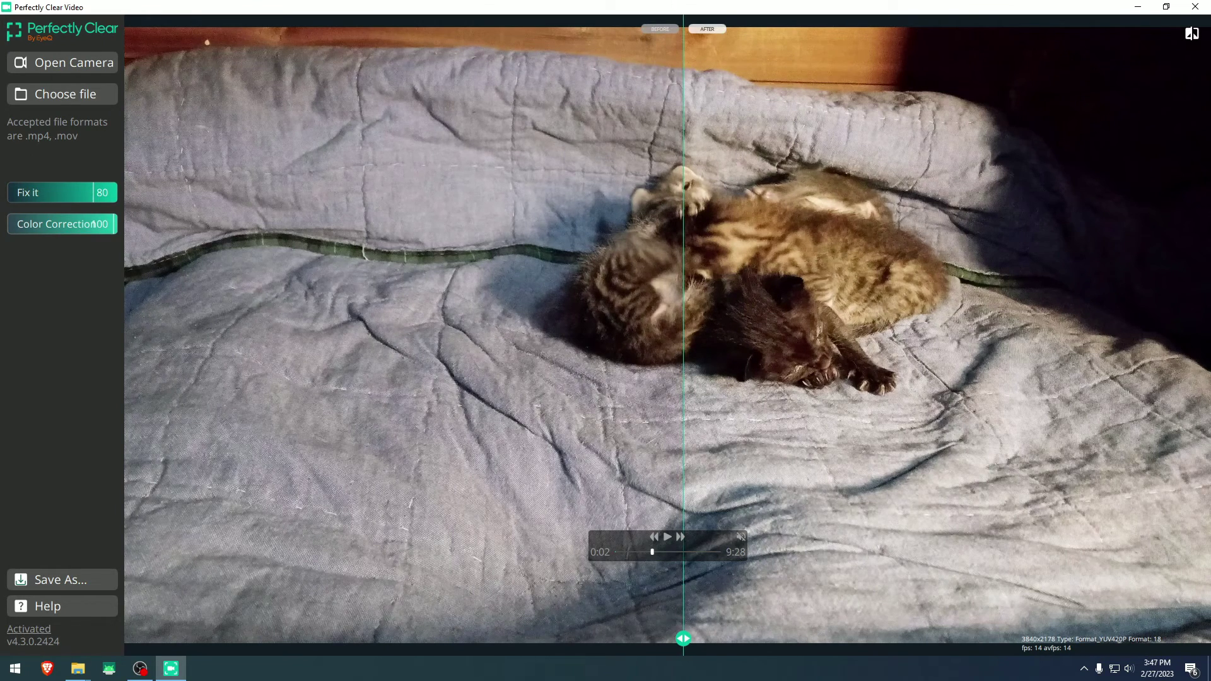
# Set Fix it to 88 and Color Correction to 94, showing mostly the AFTER side.
pyautogui.press('Right')
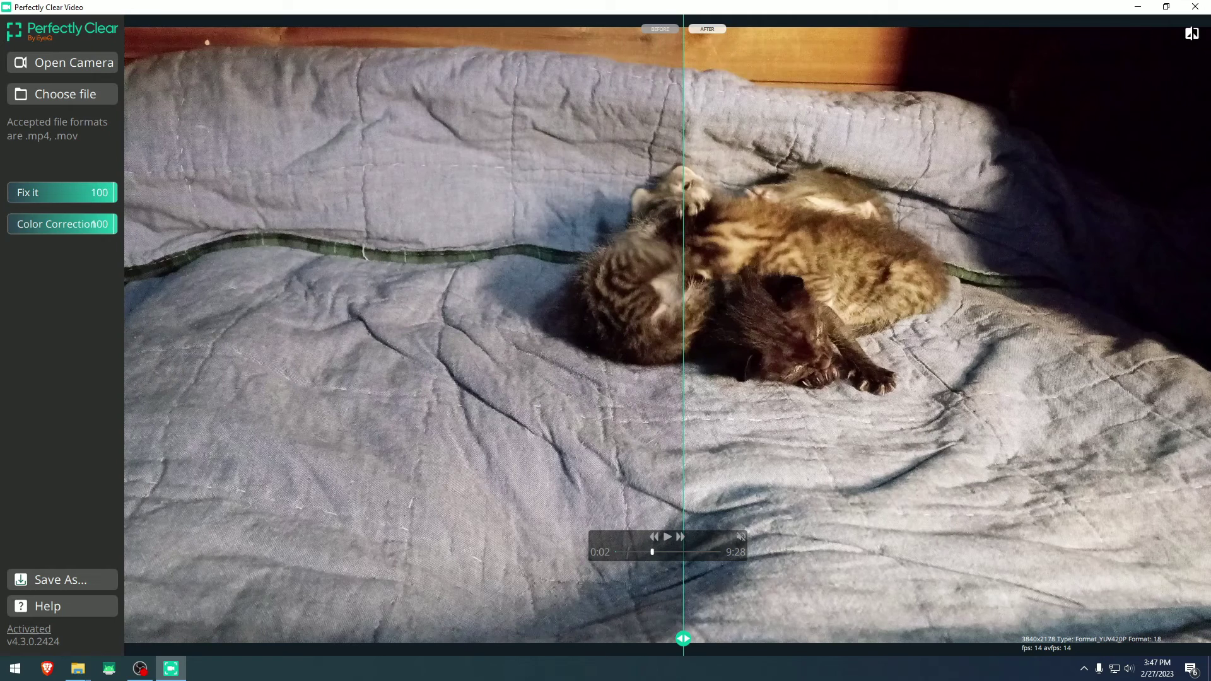
pyautogui.press('Left')
pyautogui.press('Left')
pyautogui.press('Left')
pyautogui.press('Left')
pyautogui.press('Left')
pyautogui.press('Left')
pyautogui.press('Left')
pyautogui.press('Left')
pyautogui.press('Left')
pyautogui.press('Left')
pyautogui.press('Left')
pyautogui.press('Left')
pyautogui.moveTo(683, 638); pyautogui.dragTo(640, 638)
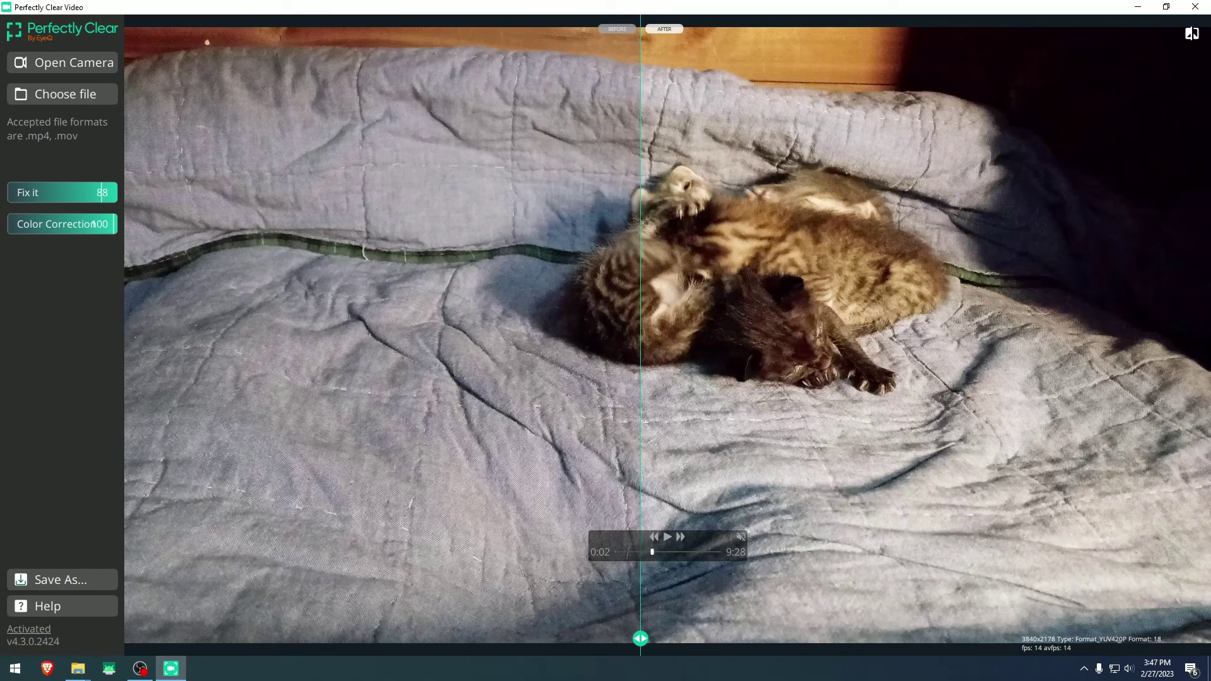
pyautogui.moveTo(114, 223)
pyautogui.mouseDown()
pyautogui.moveTo(16, 224)
pyautogui.moveTo(108, 224)
pyautogui.mouseUp()
# Play the kitten video, sweep the before/after divider, and pause near 3:46 fully corrected.
pyautogui.press('space')
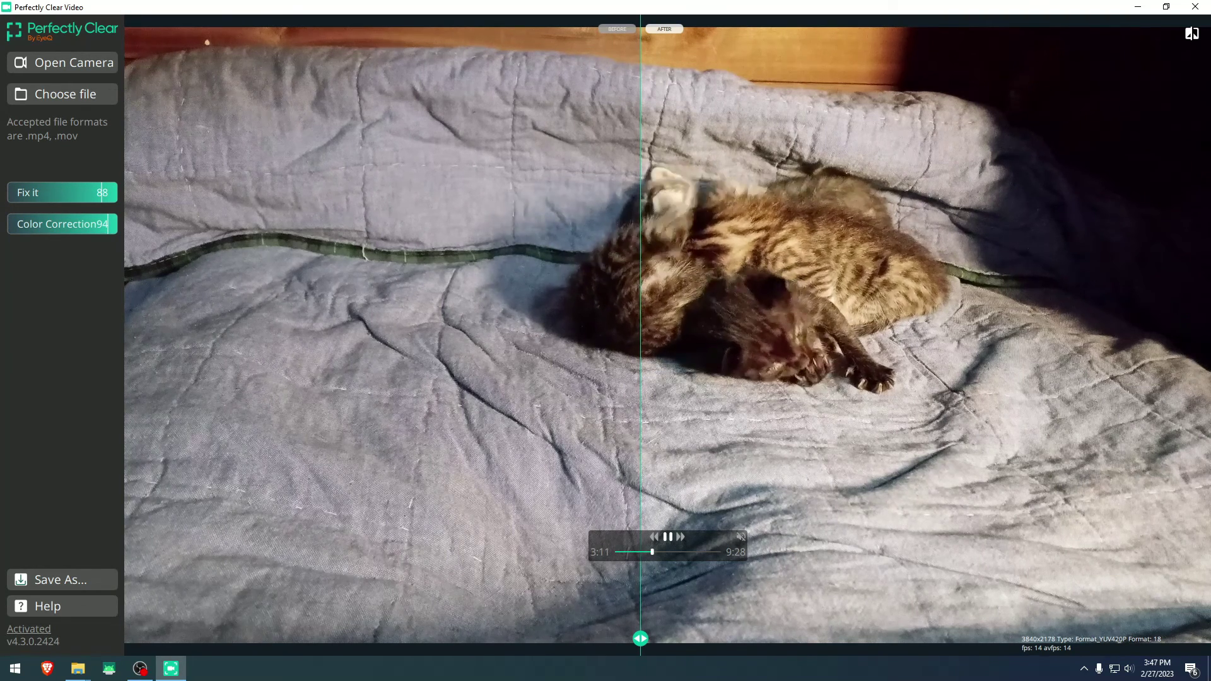
pyautogui.moveTo(640, 638); pyautogui.dragTo(825, 638)
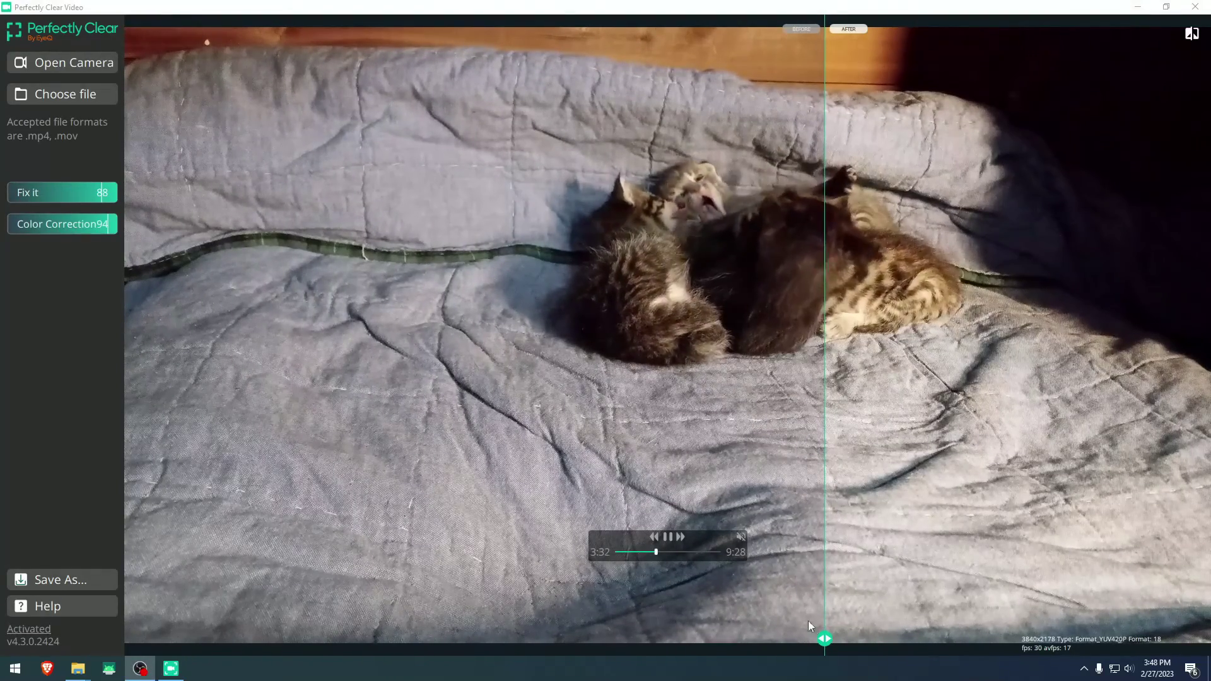
pyautogui.moveTo(824, 638); pyautogui.dragTo(683, 608)
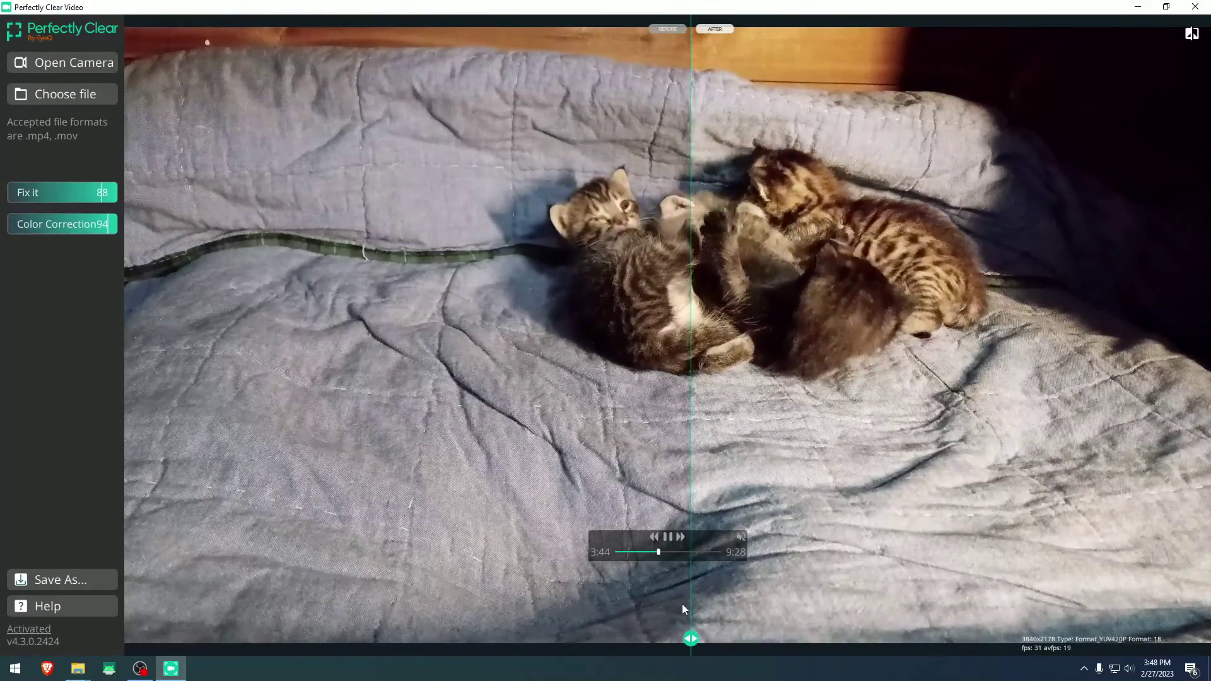
pyautogui.click(668, 536)
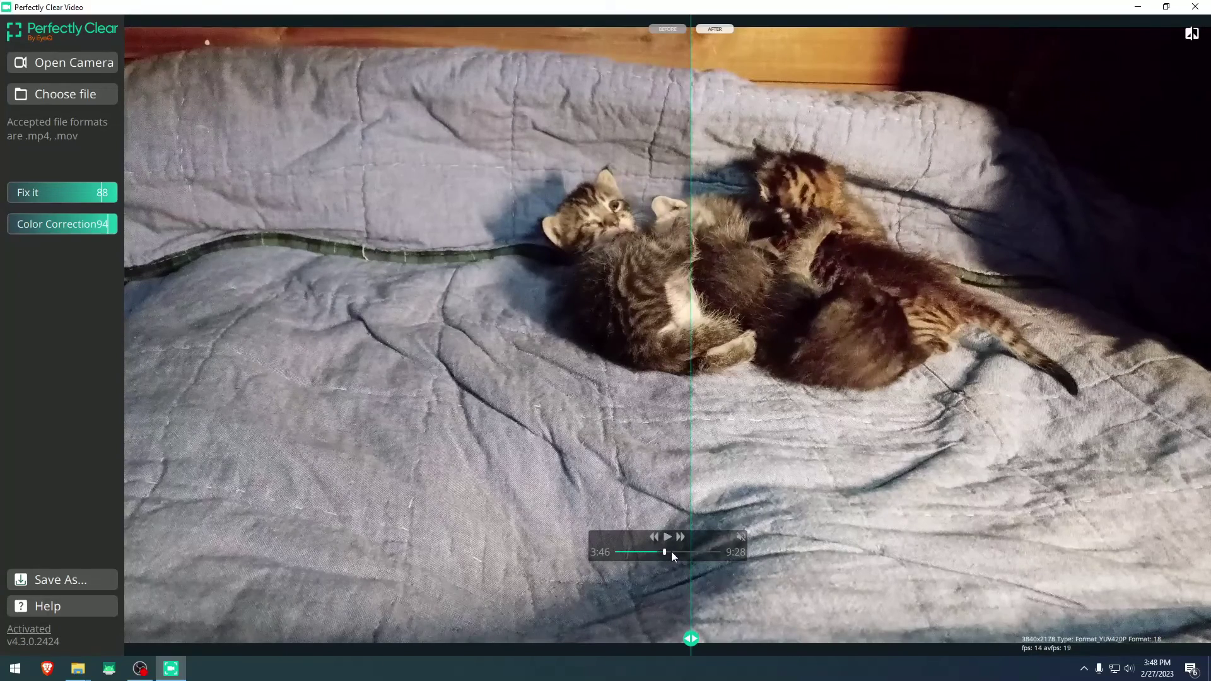
pyautogui.click(671, 551)
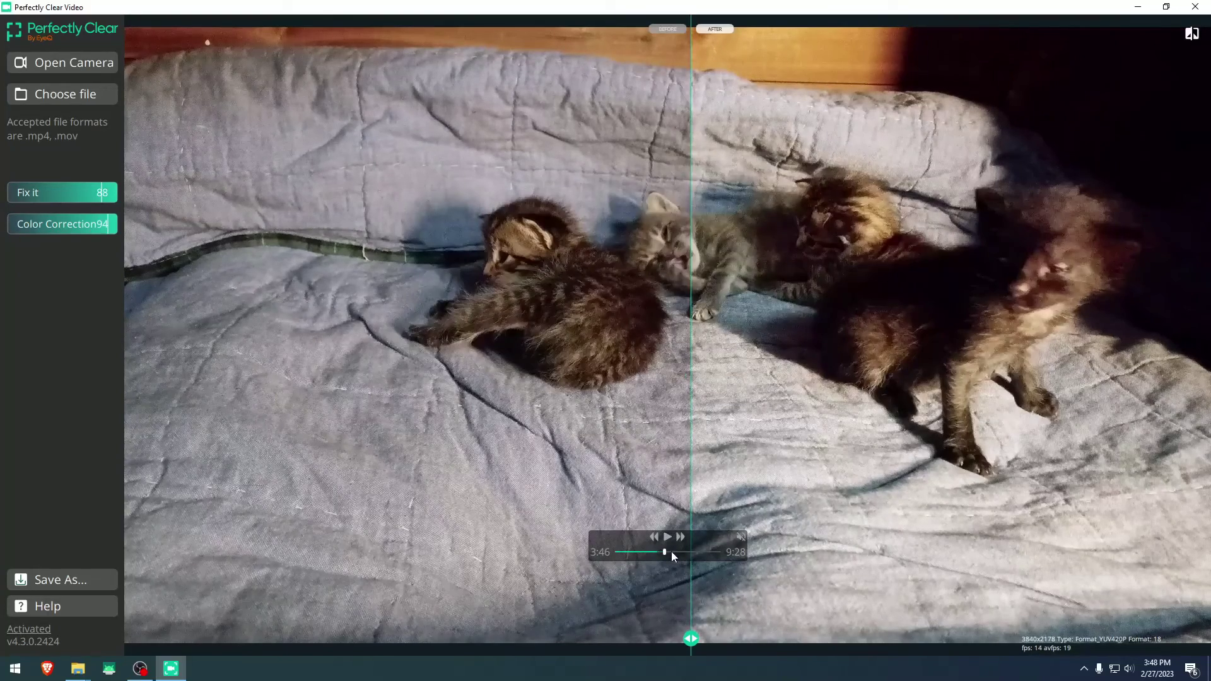
pyautogui.moveTo(691, 638); pyautogui.dragTo(126, 558)
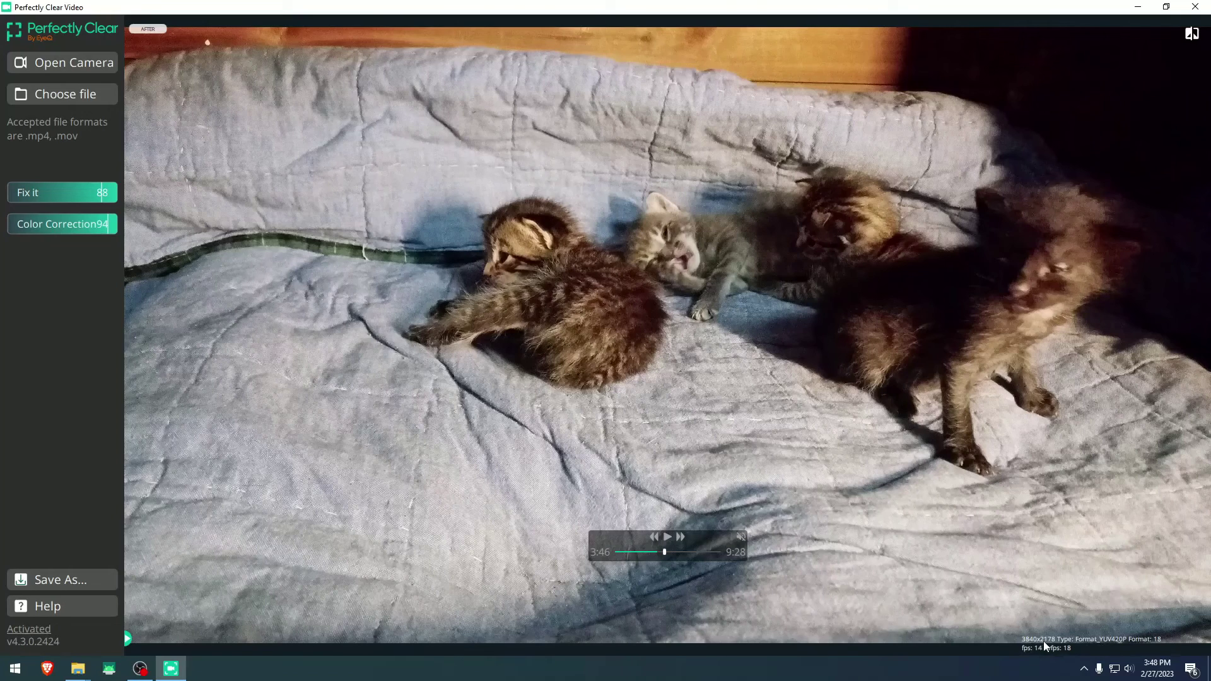
# Save the corrected video as 'ai fixed video test' in Videos and start transcoding.
pyautogui.click(47, 574)
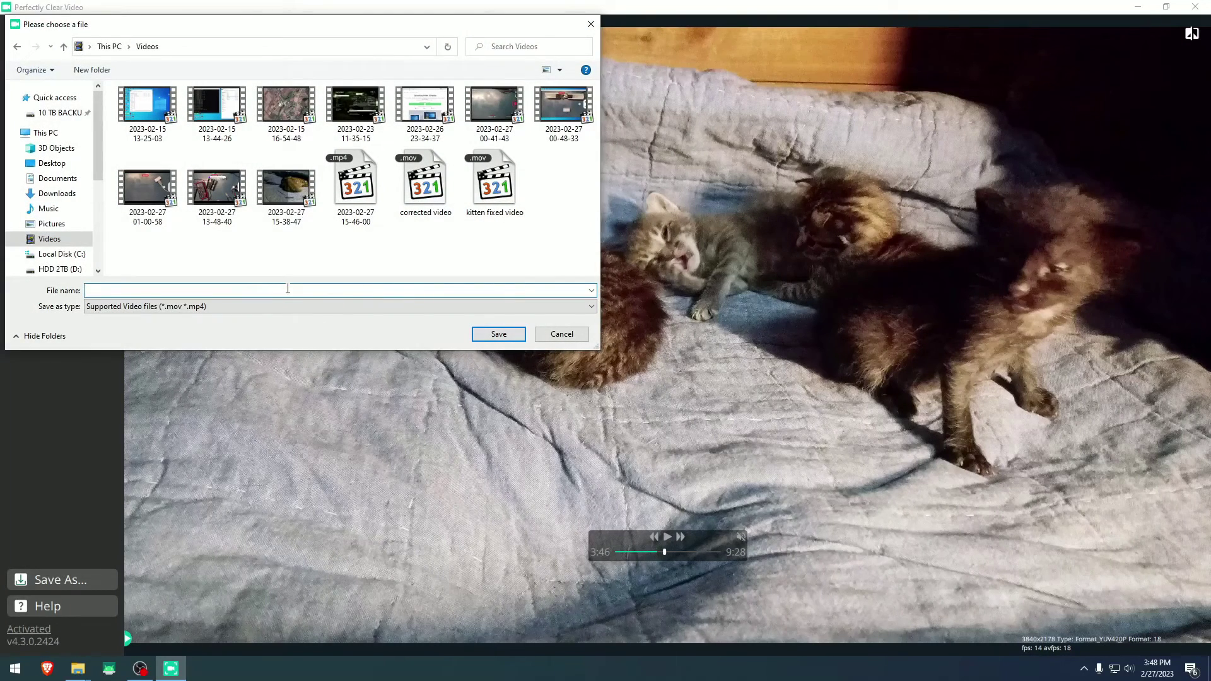
pyautogui.write('ai fixed video test')
pyautogui.click(484, 335)
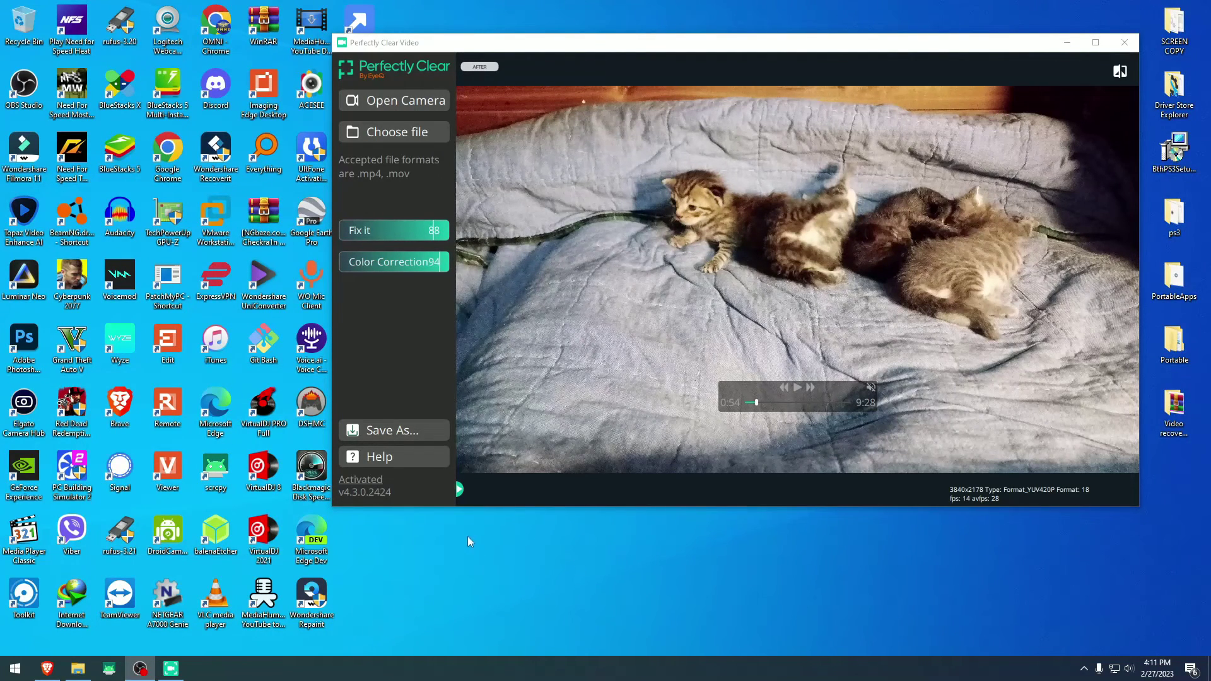
# Nudge the before/after divider on the finished video, then open the Videos folder in File Explorer.
pyautogui.click(460, 492)
pyautogui.moveTo(461, 493)
pyautogui.mouseDown()
pyautogui.moveTo(542, 491)
pyautogui.moveTo(464, 491)
pyautogui.mouseUp()
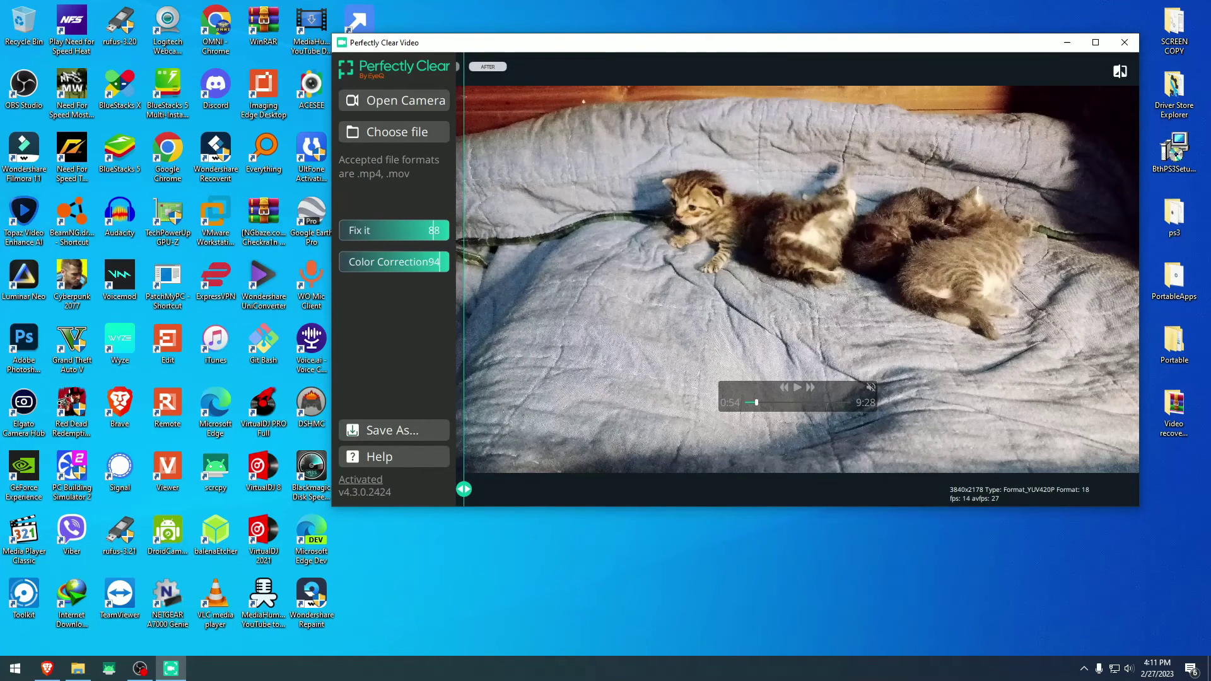
pyautogui.click(77, 668)
pyautogui.click(374, 230)
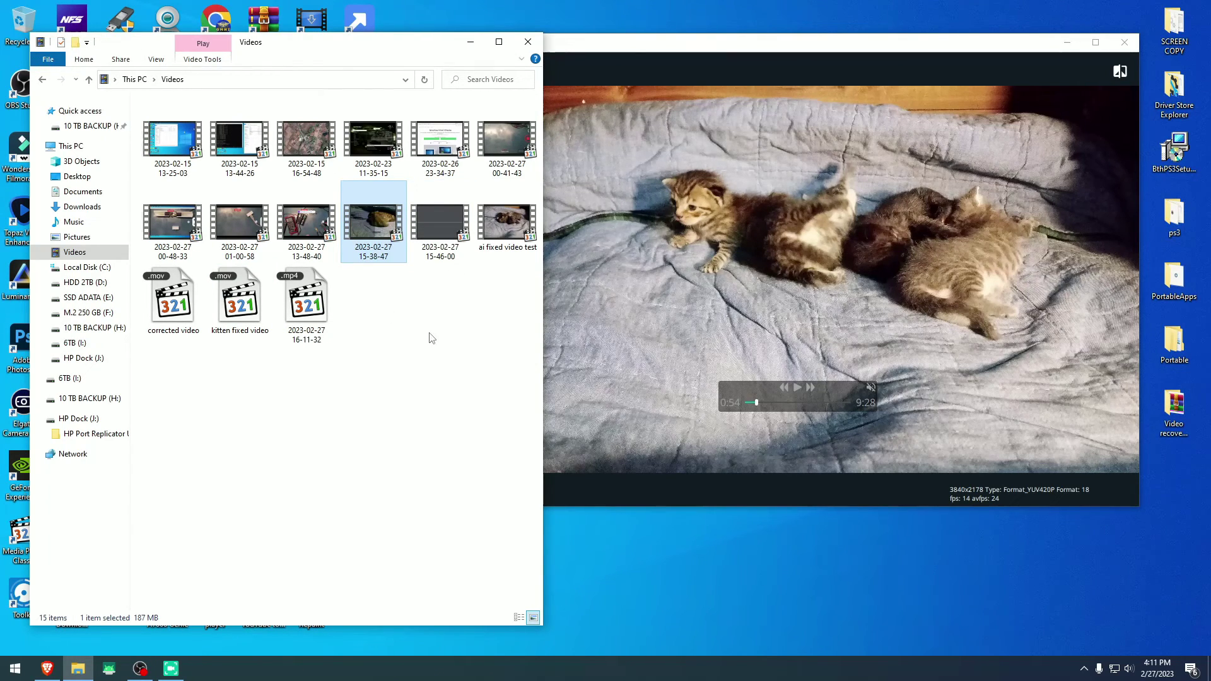
# Open 'ai fixed video test' from the Videos folder to play it in Media Player Classic.
pyautogui.click(504, 222)
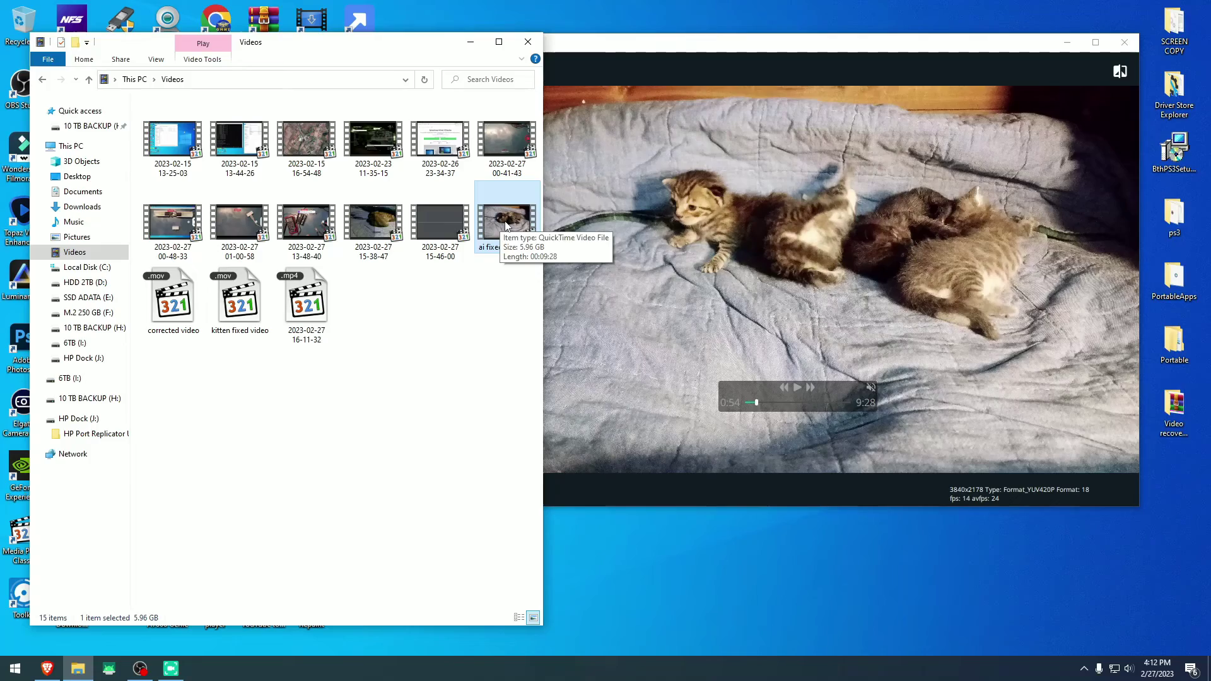
pyautogui.doubleClick(505, 225)
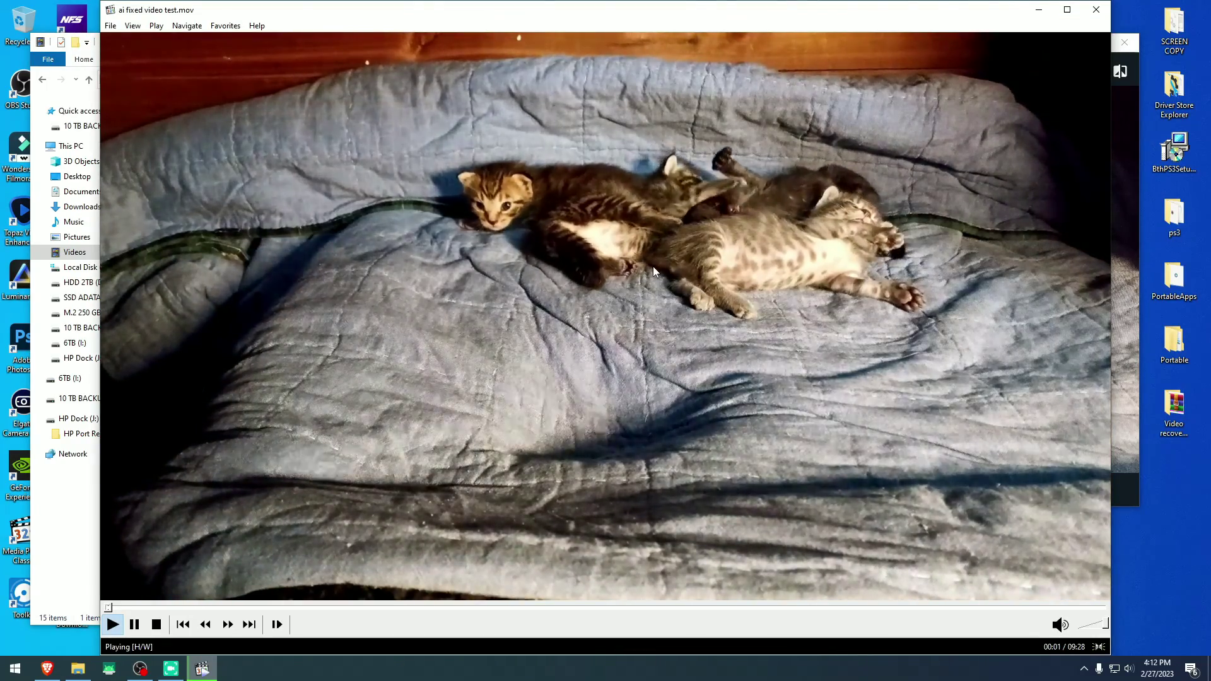
# Check the exported video at 03:48 and 05:32, pause, and shrink the player to the top-left.
pyautogui.click(508, 609)
pyautogui.click(691, 609)
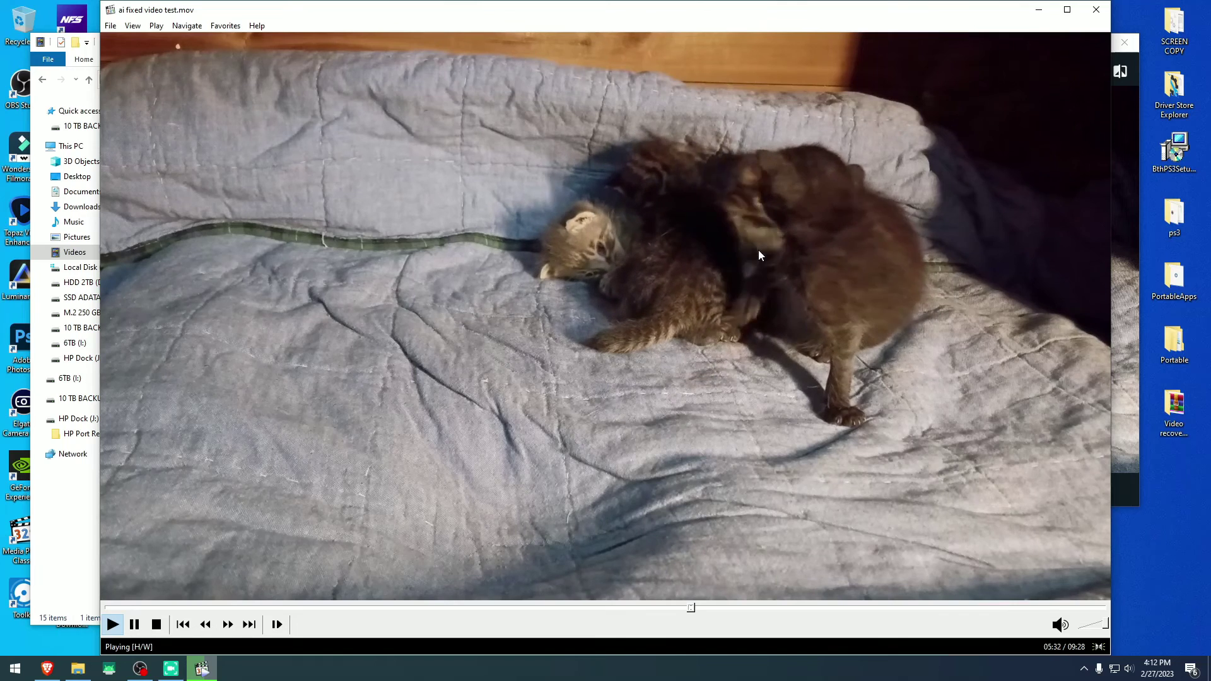
pyautogui.click(760, 255)
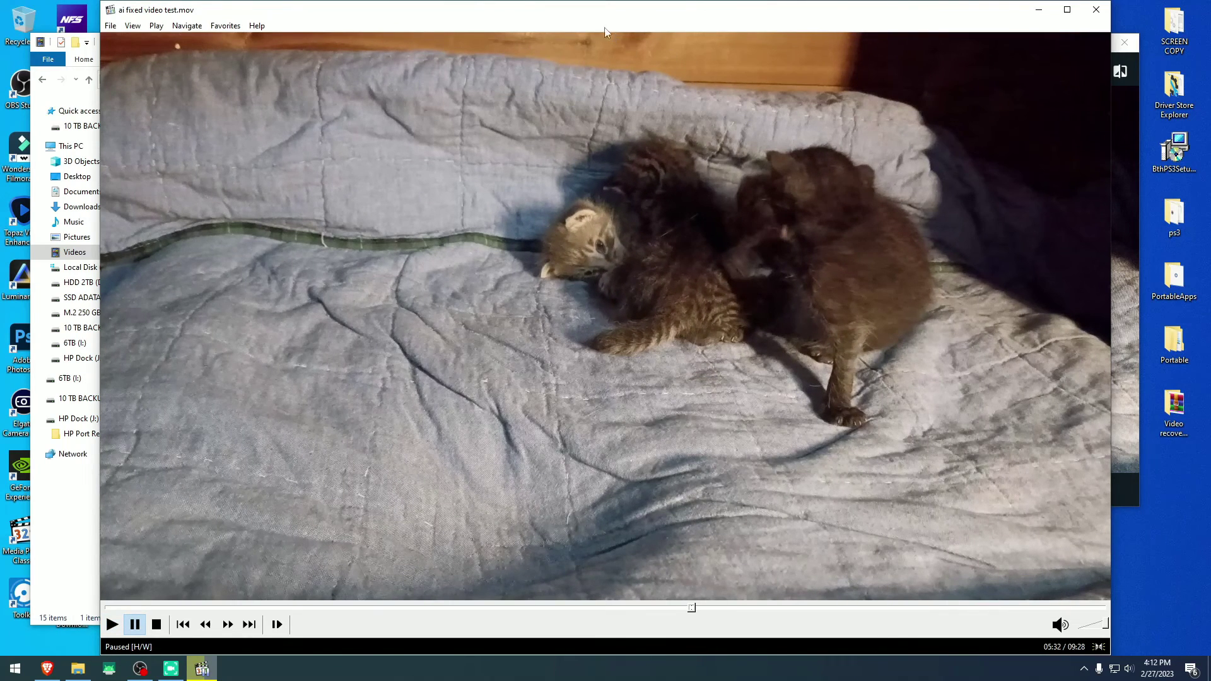
pyautogui.moveTo(101, 1); pyautogui.dragTo(611, 193)
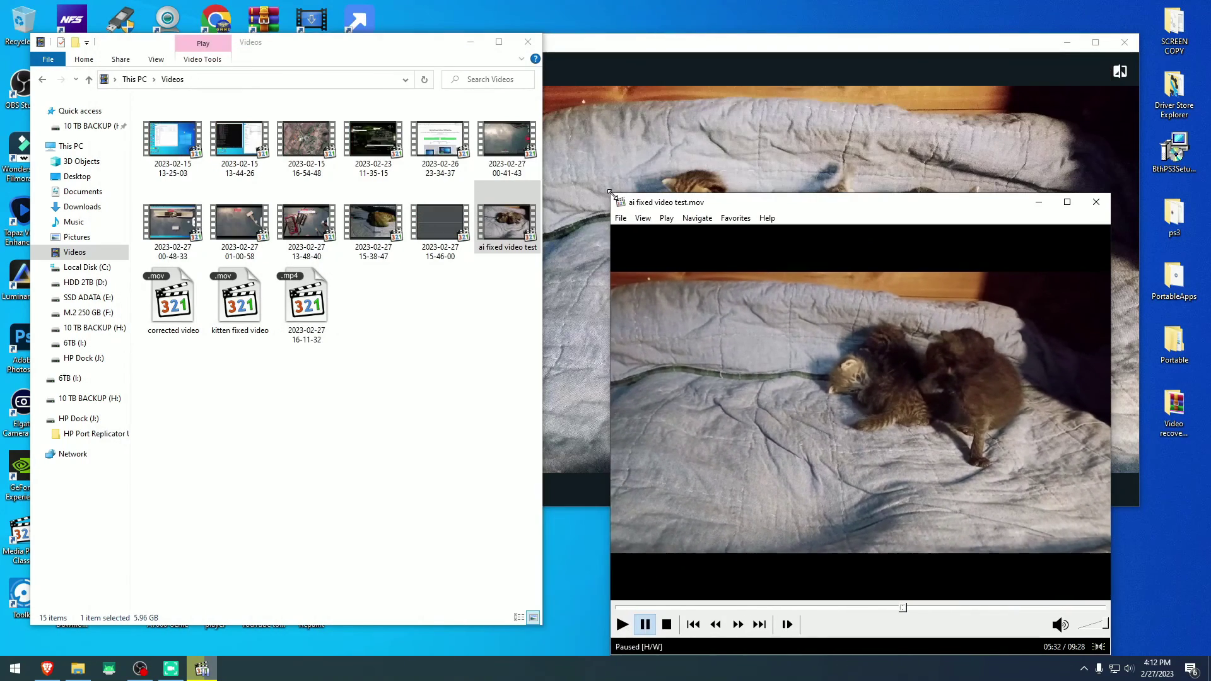
pyautogui.moveTo(936, 212); pyautogui.dragTo(326, 80)
# Place Perfectly Clear beside the player showing BEFORE, and view the fixed video at 04:28 and 07:04.
pyautogui.moveTo(569, 44); pyautogui.dragTo(694, 72)
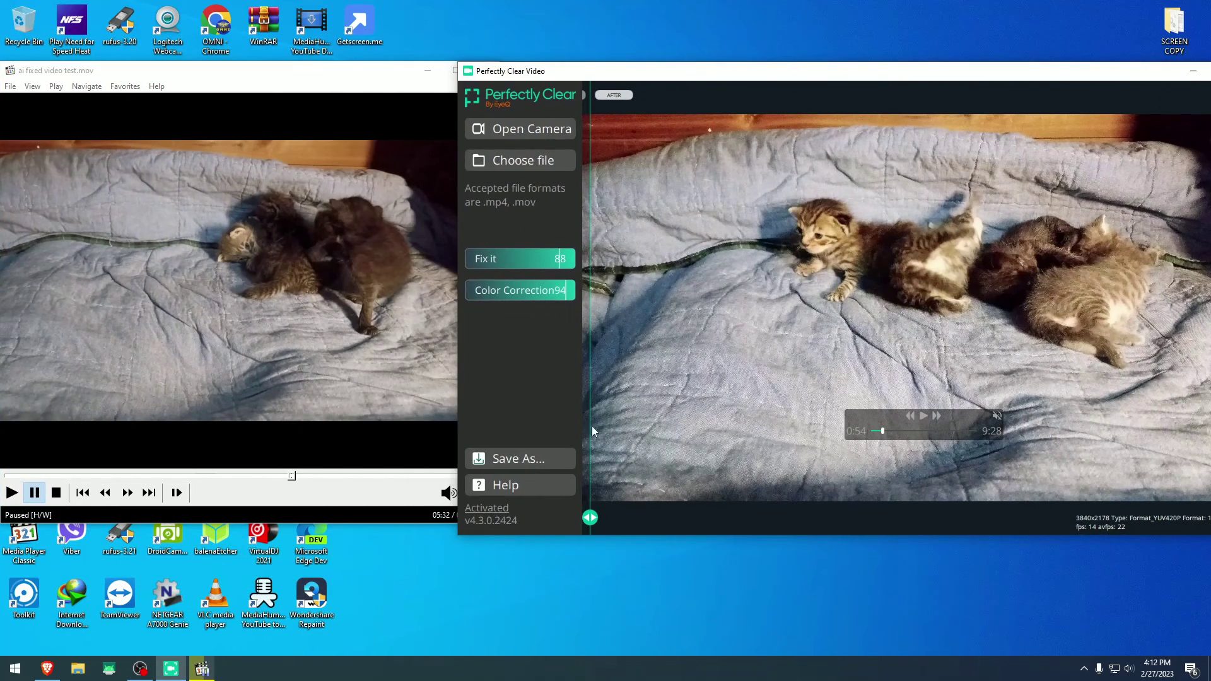
pyautogui.moveTo(590, 517); pyautogui.dragTo(1198, 517)
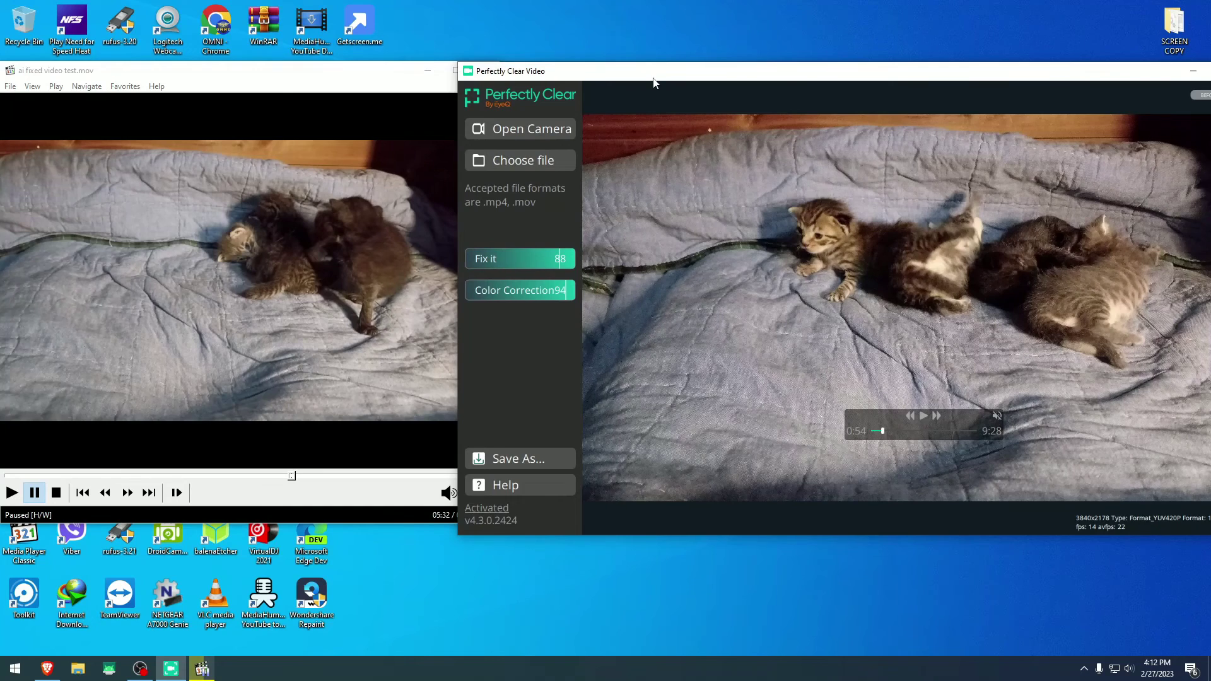
pyautogui.moveTo(653, 82)
pyautogui.mouseDown()
pyautogui.moveTo(709, 83)
pyautogui.moveTo(648, 81)
pyautogui.mouseUp()
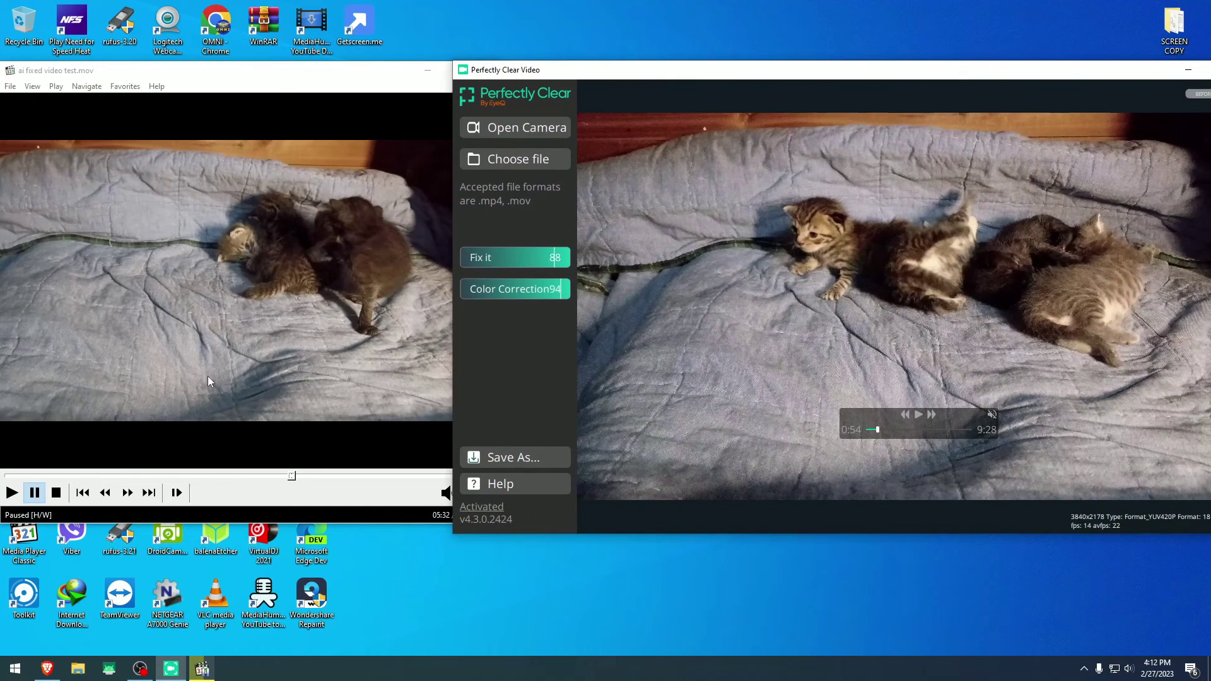
pyautogui.click(237, 476)
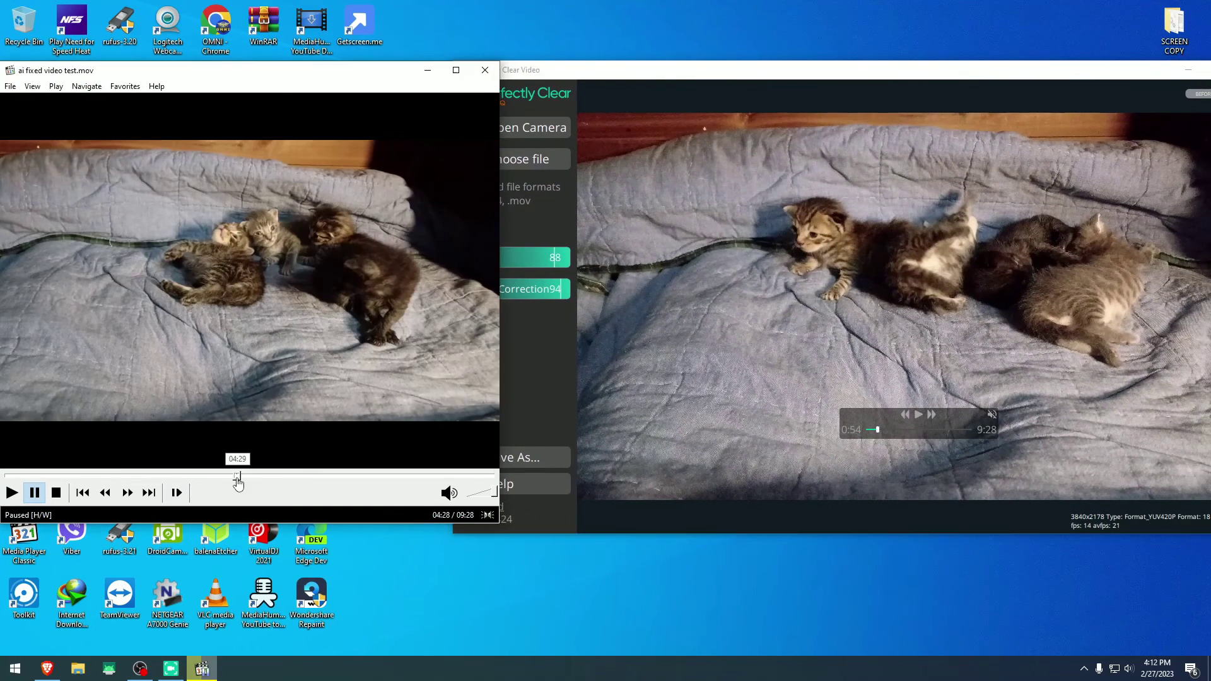
pyautogui.click(370, 478)
# Close the media player, move the Perfectly Clear window, and center the before/after divider.
pyautogui.click(485, 70)
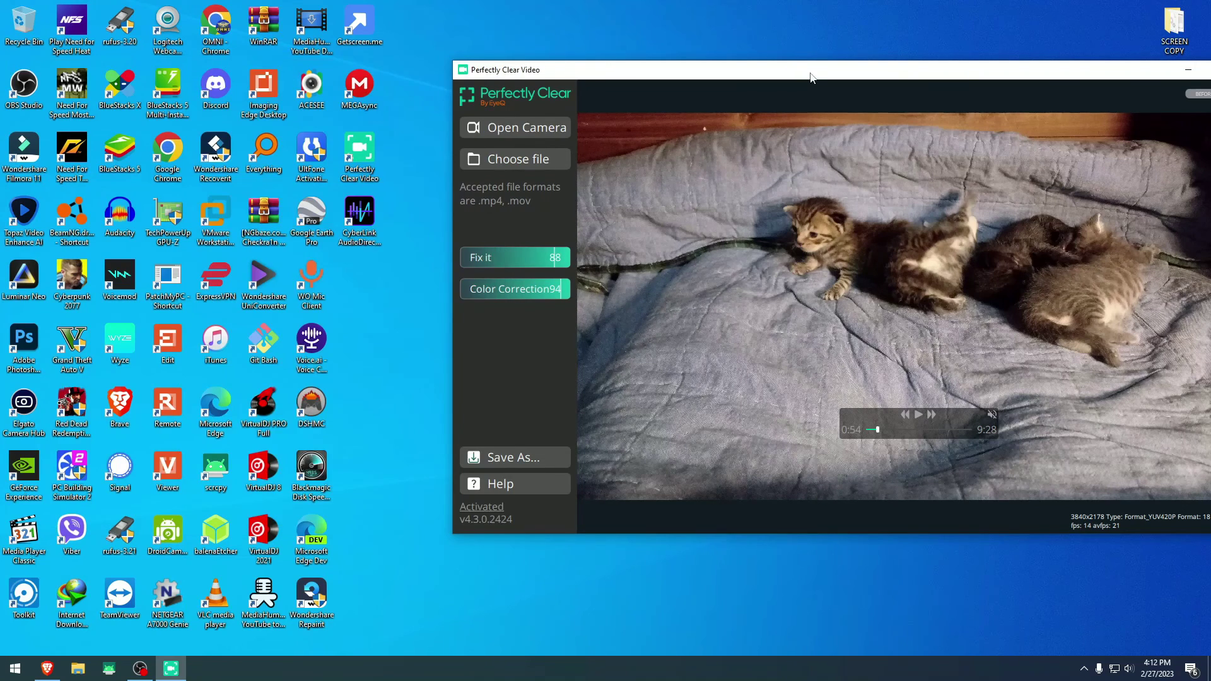
pyautogui.moveTo(806, 74); pyautogui.dragTo(580, 57)
pyautogui.moveTo(1003, 500); pyautogui.dragTo(670, 500)
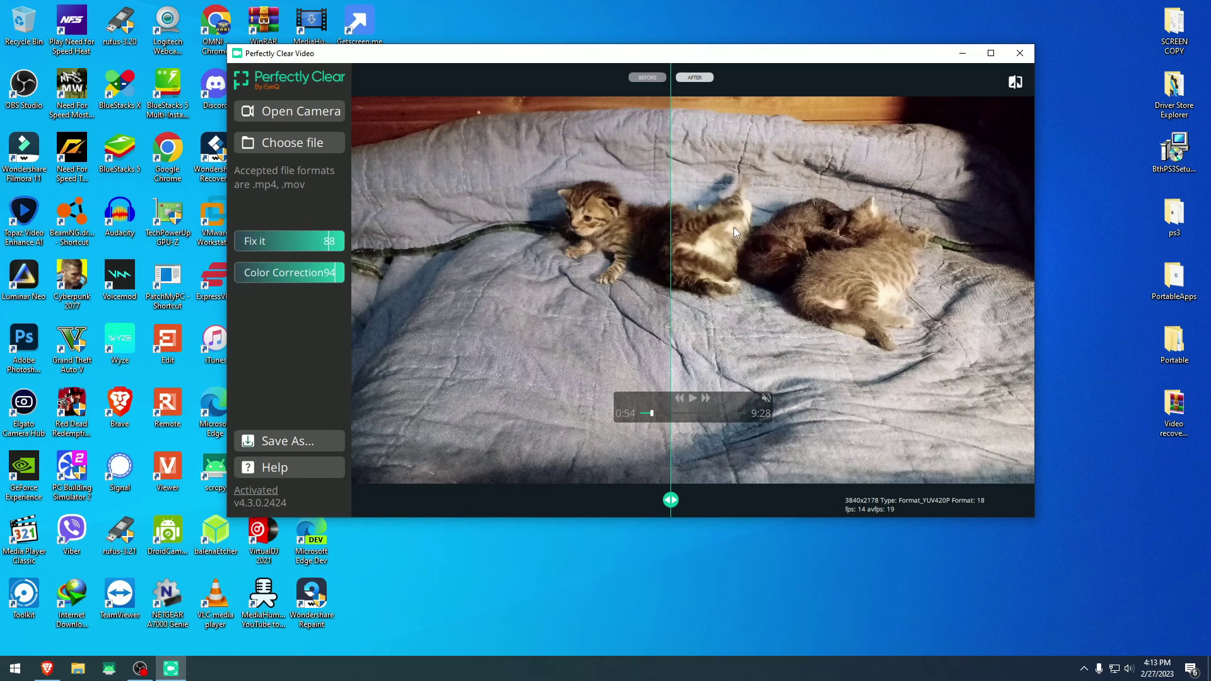
# Close Perfectly Clear Video and relaunch it from the desktop icon.
pyautogui.moveTo(608, 57)
pyautogui.mouseDown()
pyautogui.moveTo(629, 104)
pyautogui.moveTo(596, 77)
pyautogui.mouseUp()
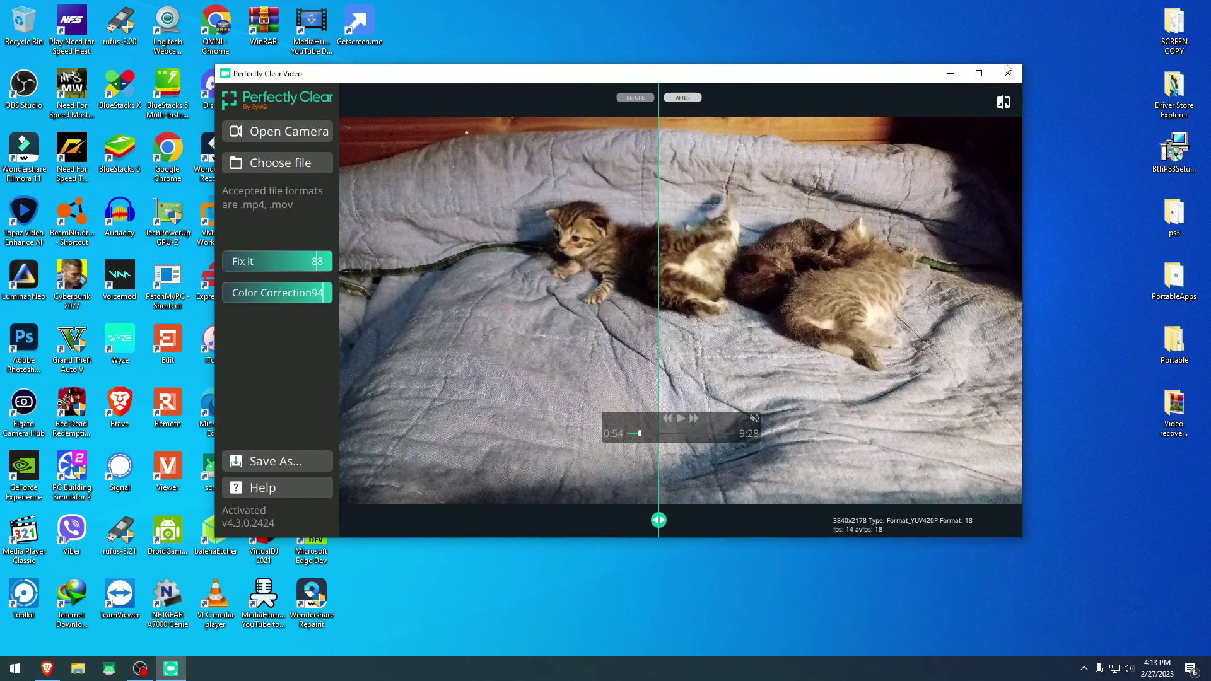
pyautogui.click(1007, 73)
pyautogui.doubleClick(360, 157)
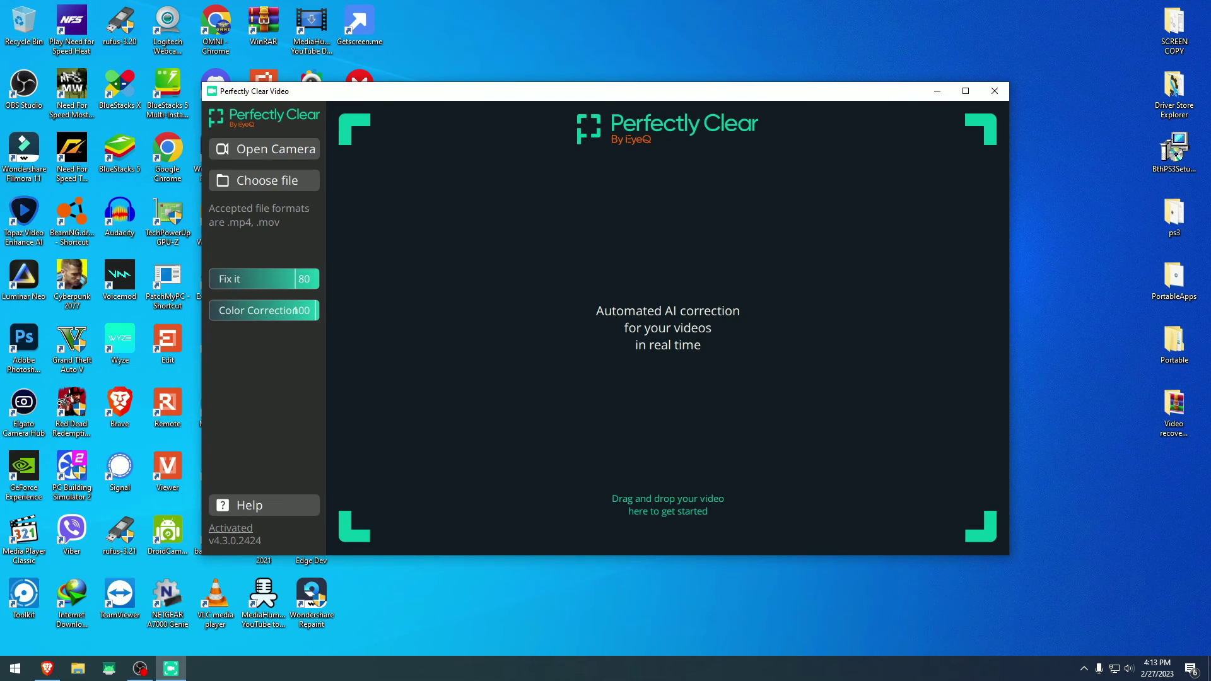
# Load the 4K video 20230226_223435 from the iPad as PC monitor folder into Perfectly Clear Video.
pyautogui.click(78, 668)
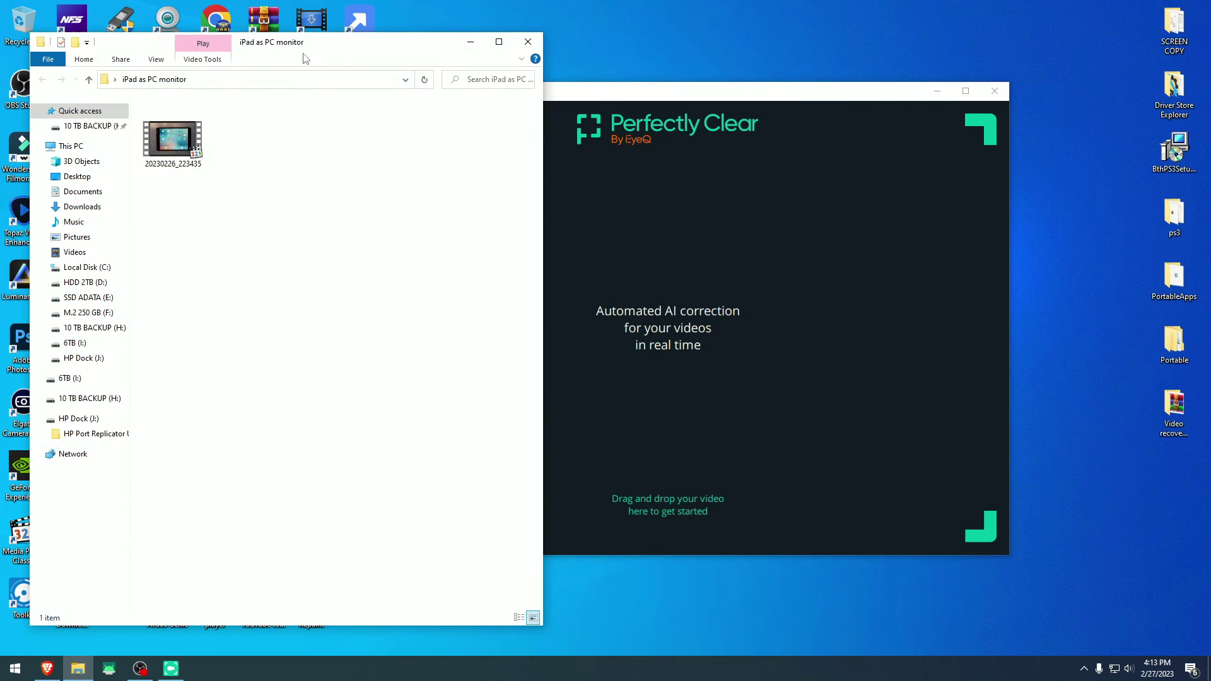
pyautogui.moveTo(281, 42); pyautogui.dragTo(257, 37)
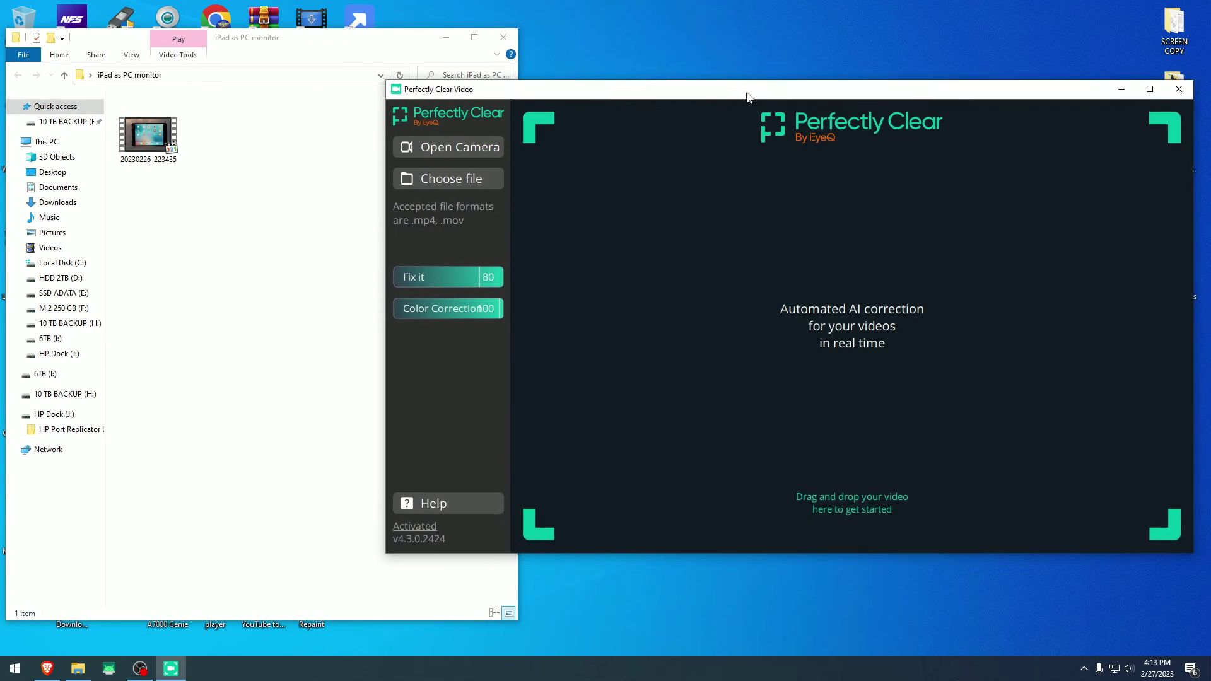
pyautogui.moveTo(148, 135); pyautogui.dragTo(835, 365)
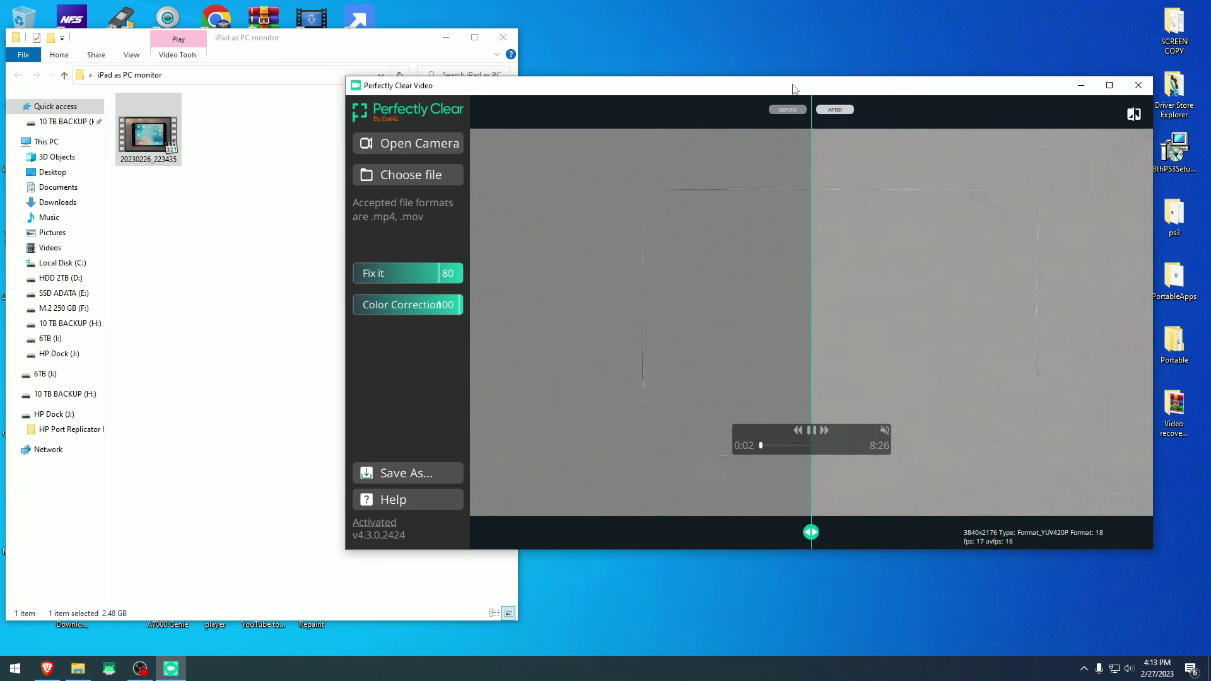
pyautogui.click(801, 430)
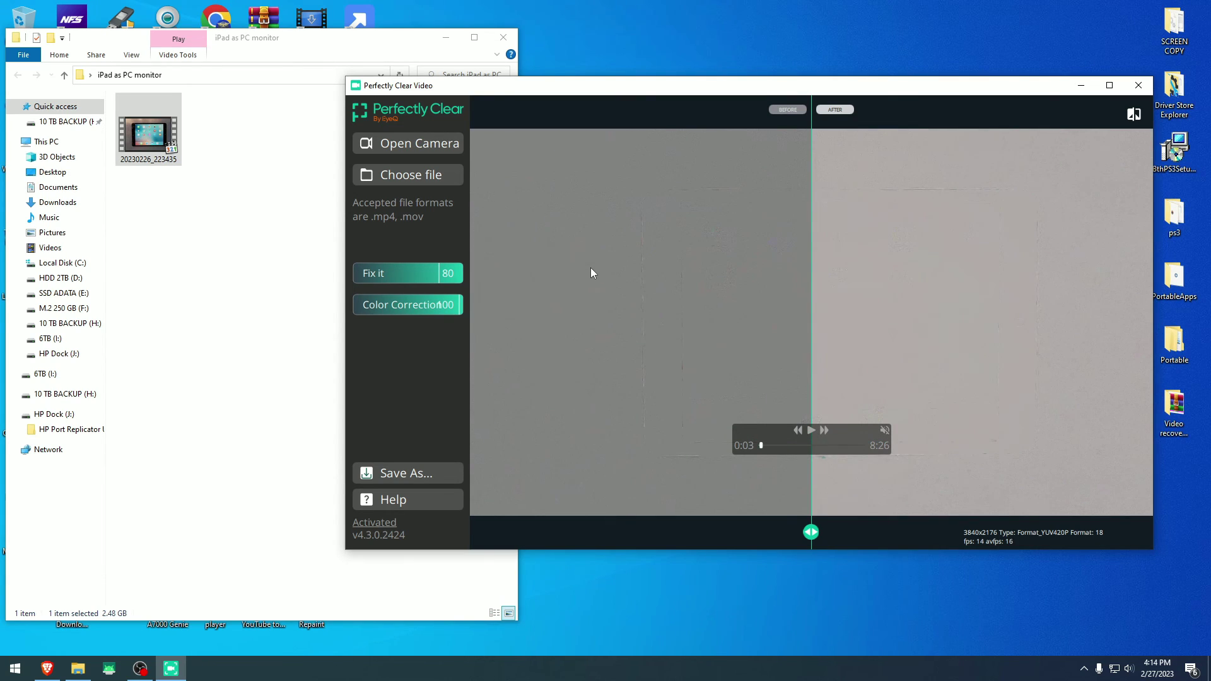
pyautogui.click(504, 37)
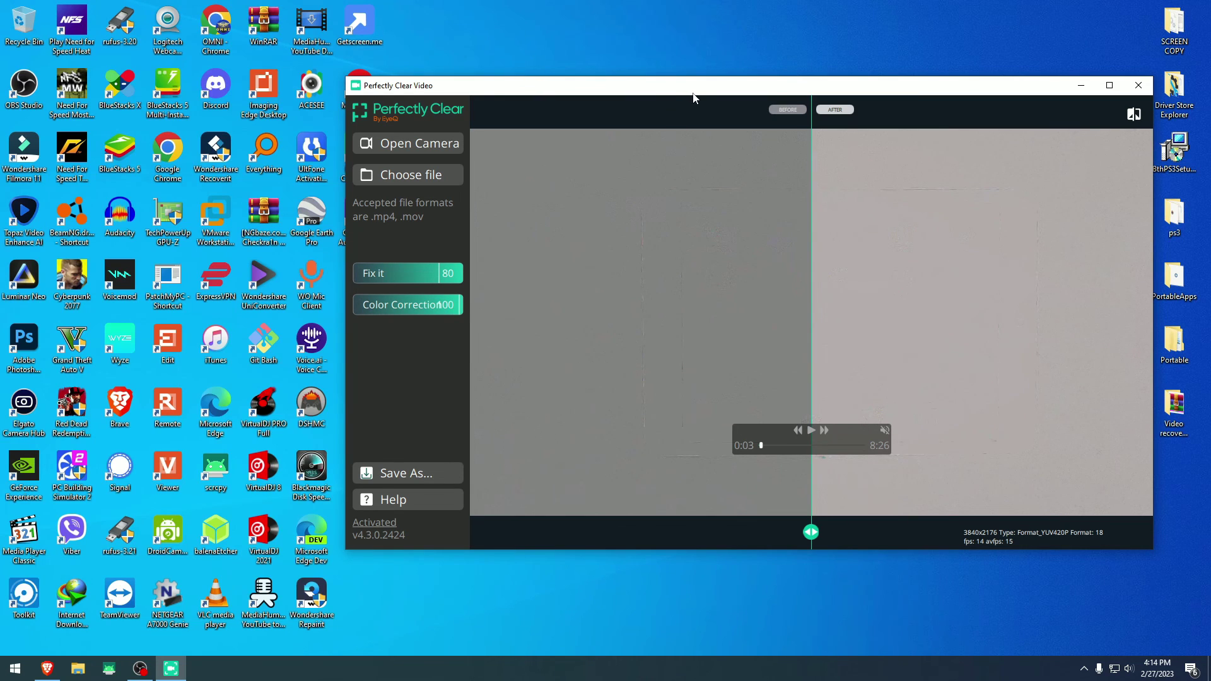
pyautogui.moveTo(693, 96); pyautogui.dragTo(645, 91)
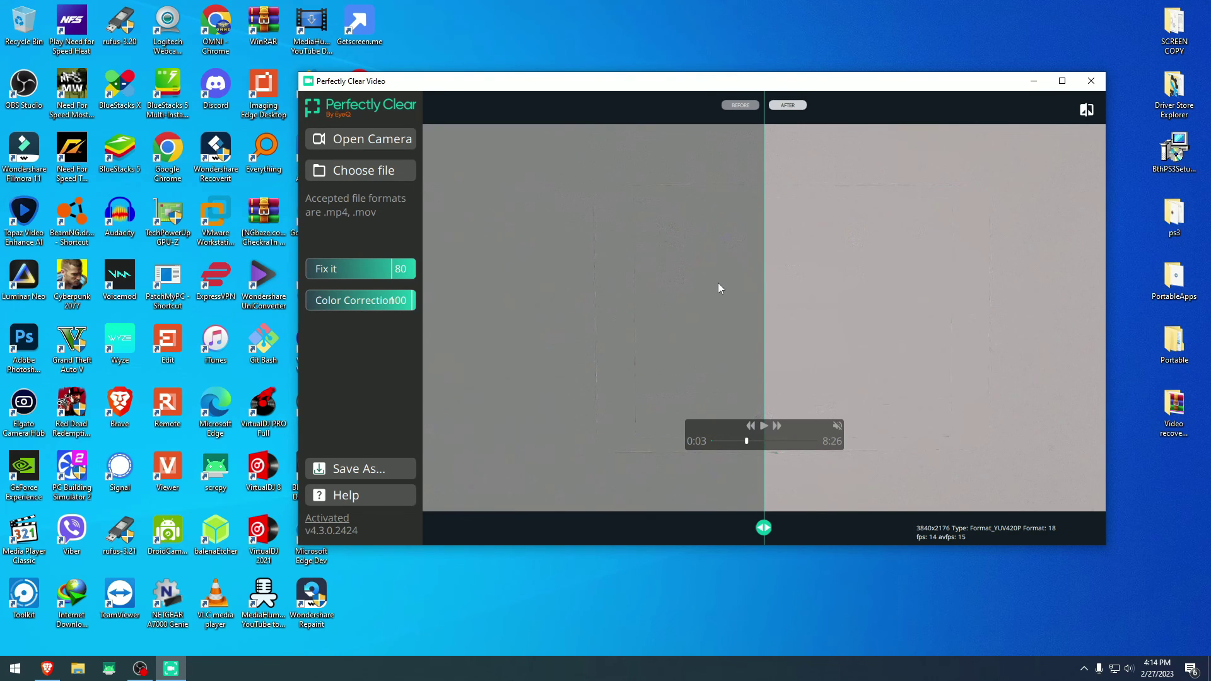
# Play the 8:26 clip muted and raise the Fix it strength to 82.
pyautogui.click(765, 426)
pyautogui.click(836, 426)
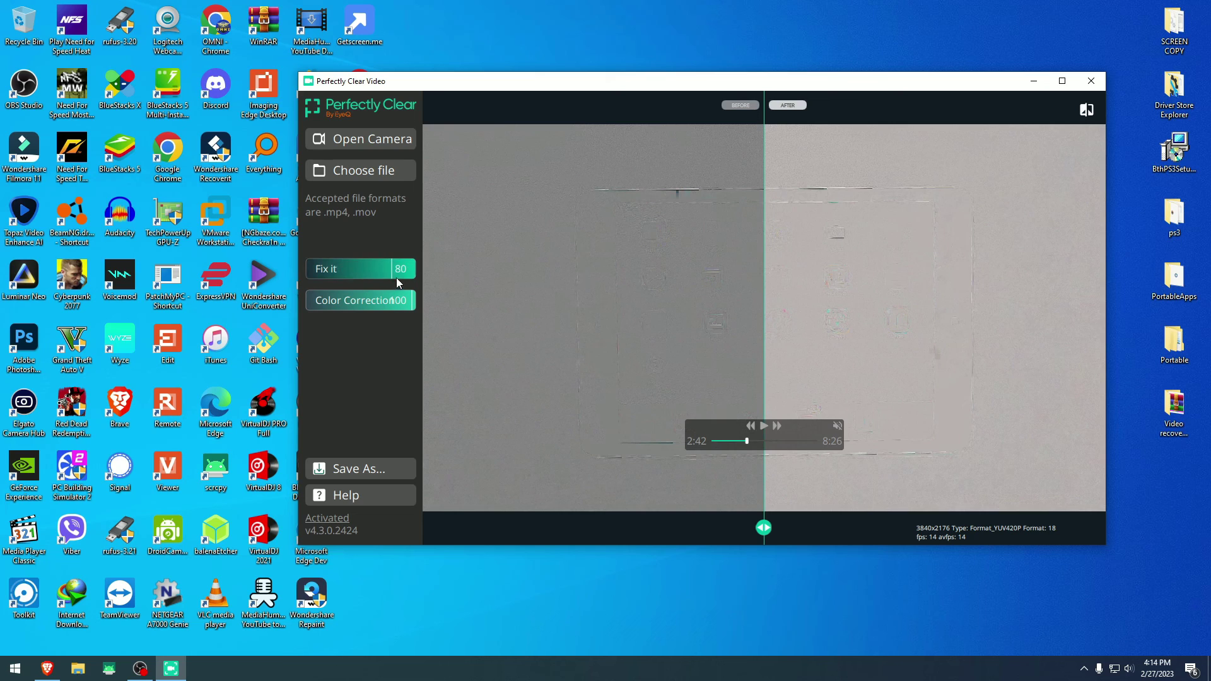
pyautogui.moveTo(370, 275); pyautogui.dragTo(407, 301)
# Inspect the properties of 20230226_223435, confirming a 2.48 GB MP4 file.
pyautogui.hotkey('alt', 'Tab')
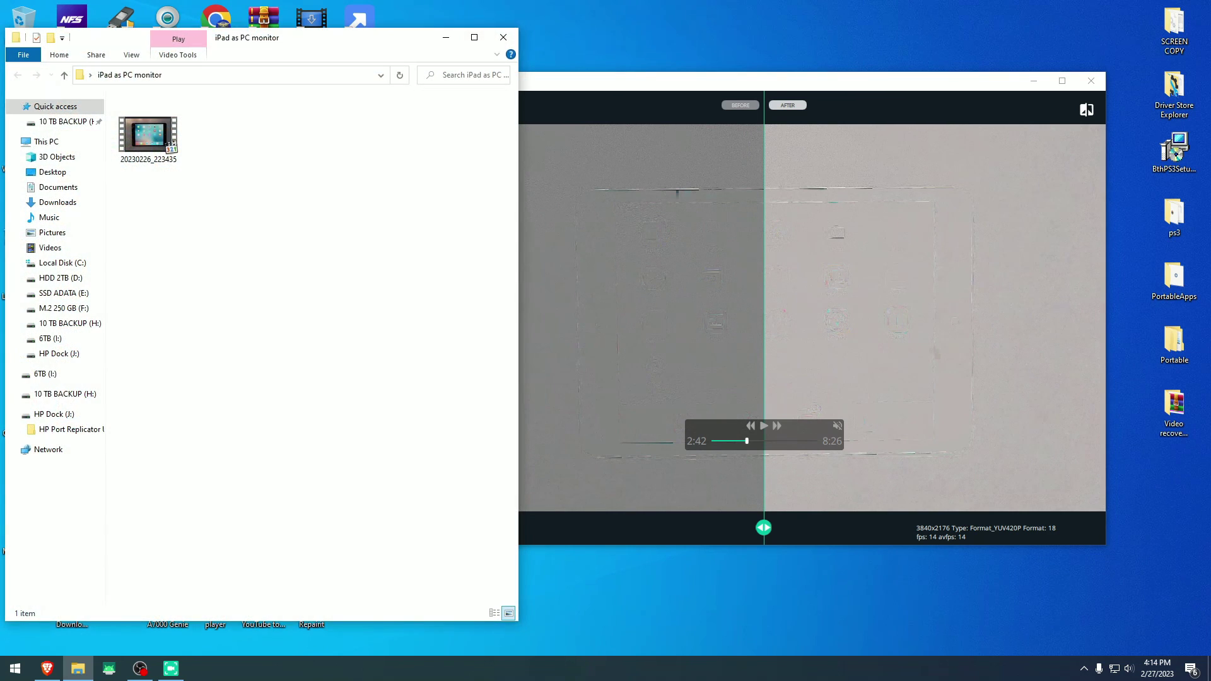
pyautogui.moveTo(307, 44); pyautogui.dragTo(35, 63)
pyautogui.click(334, 244)
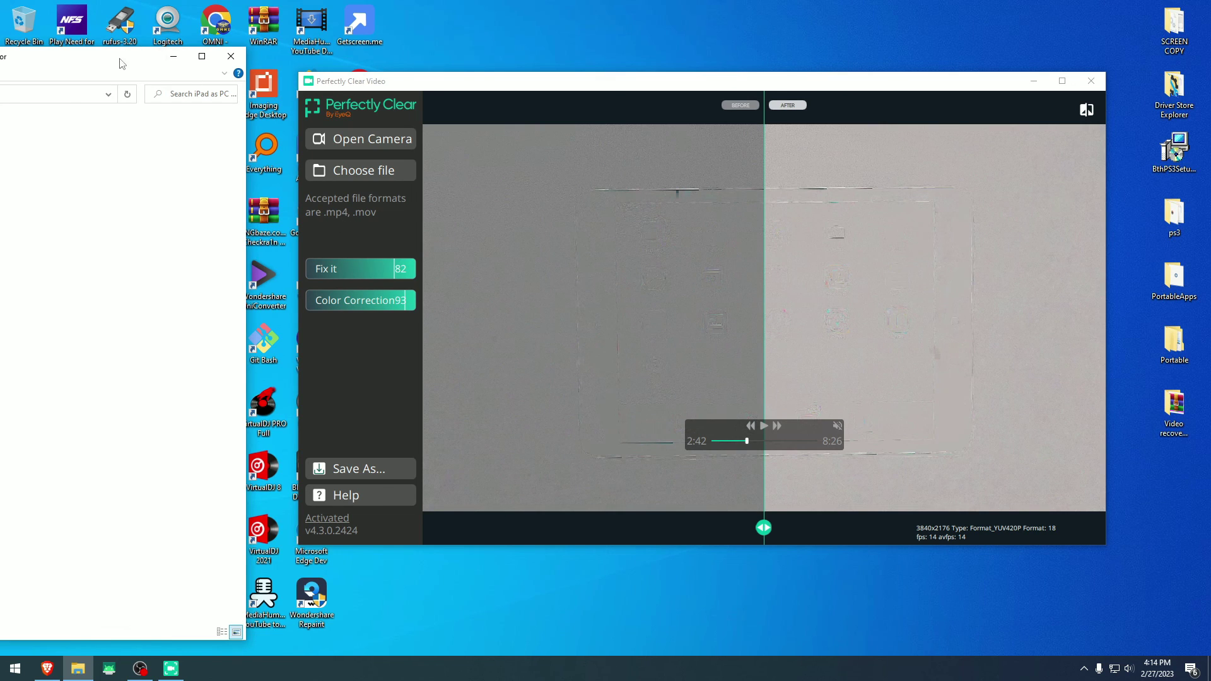
pyautogui.moveTo(101, 63); pyautogui.dragTo(323, 51)
pyautogui.rightClick(93, 140)
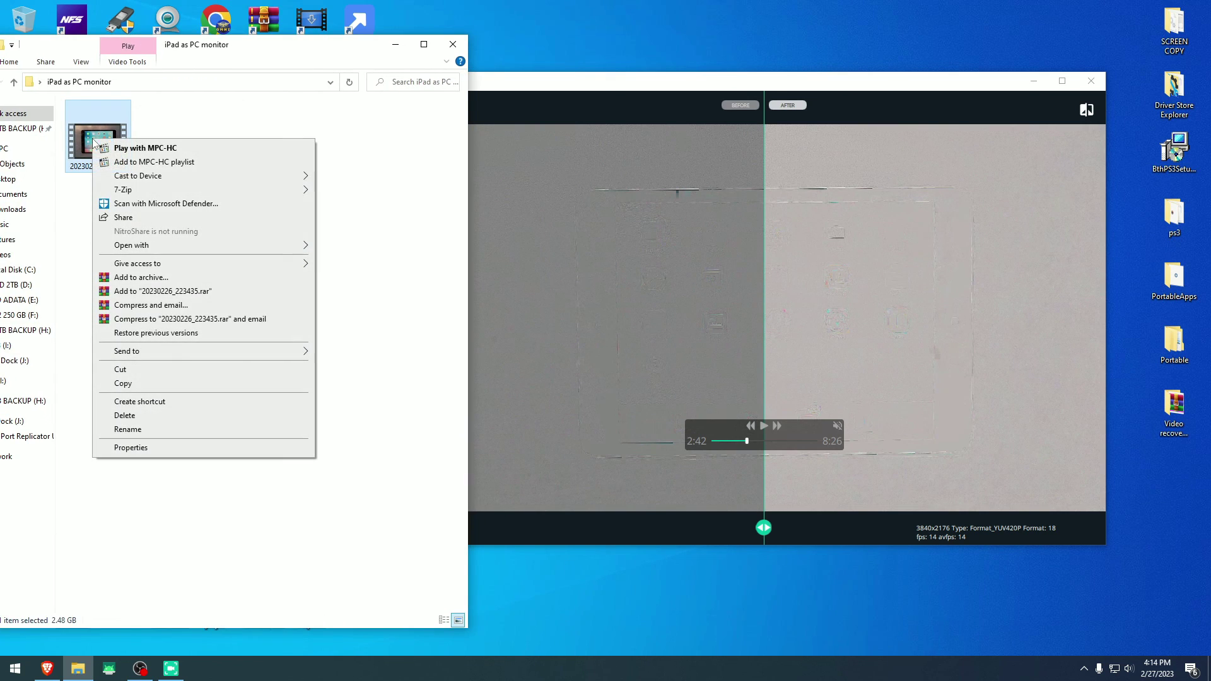
pyautogui.click(171, 446)
pyautogui.moveTo(216, 154); pyautogui.dragTo(534, 133)
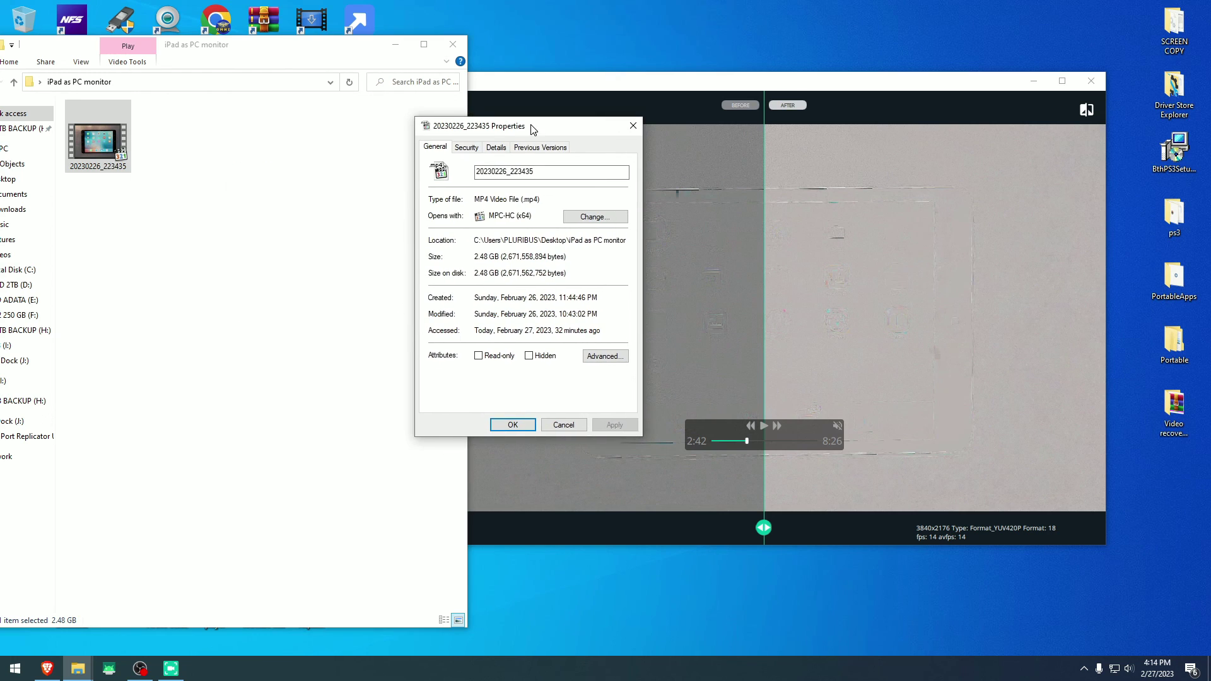
pyautogui.moveTo(540, 201); pyautogui.dragTo(473, 201)
pyautogui.click(633, 125)
# Try exporting the corrected clip to Videos as 'mp4 video fix', which fails.
pyautogui.click(462, 44)
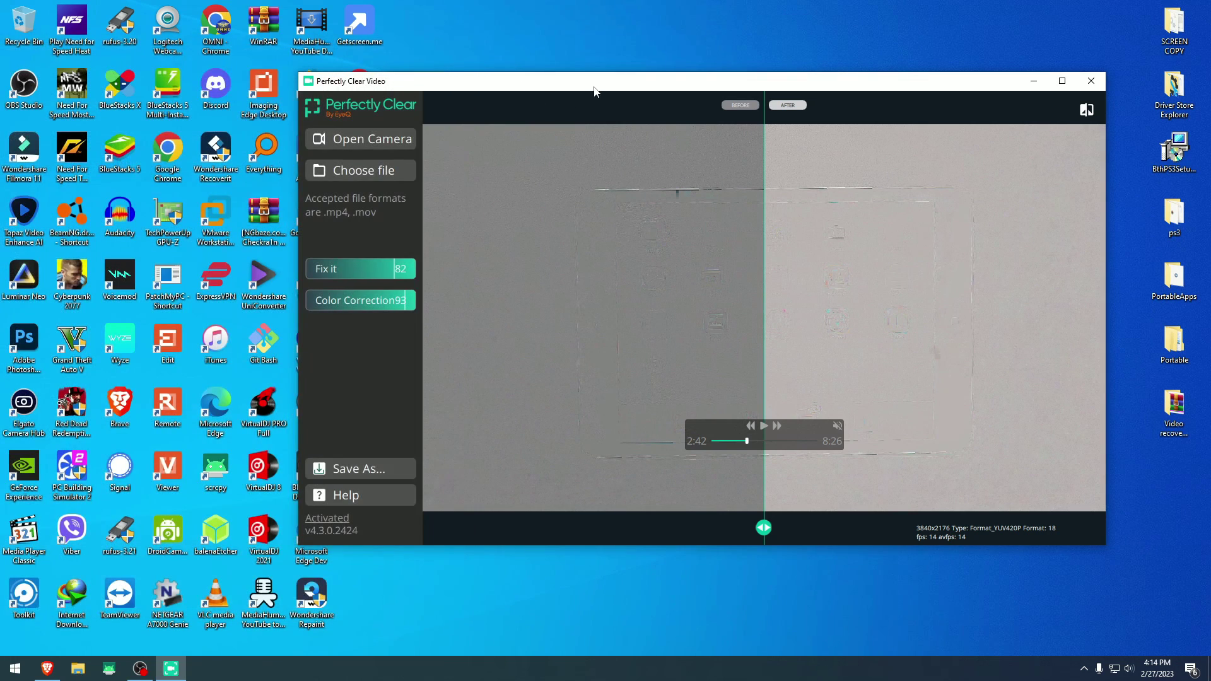
pyautogui.click(317, 465)
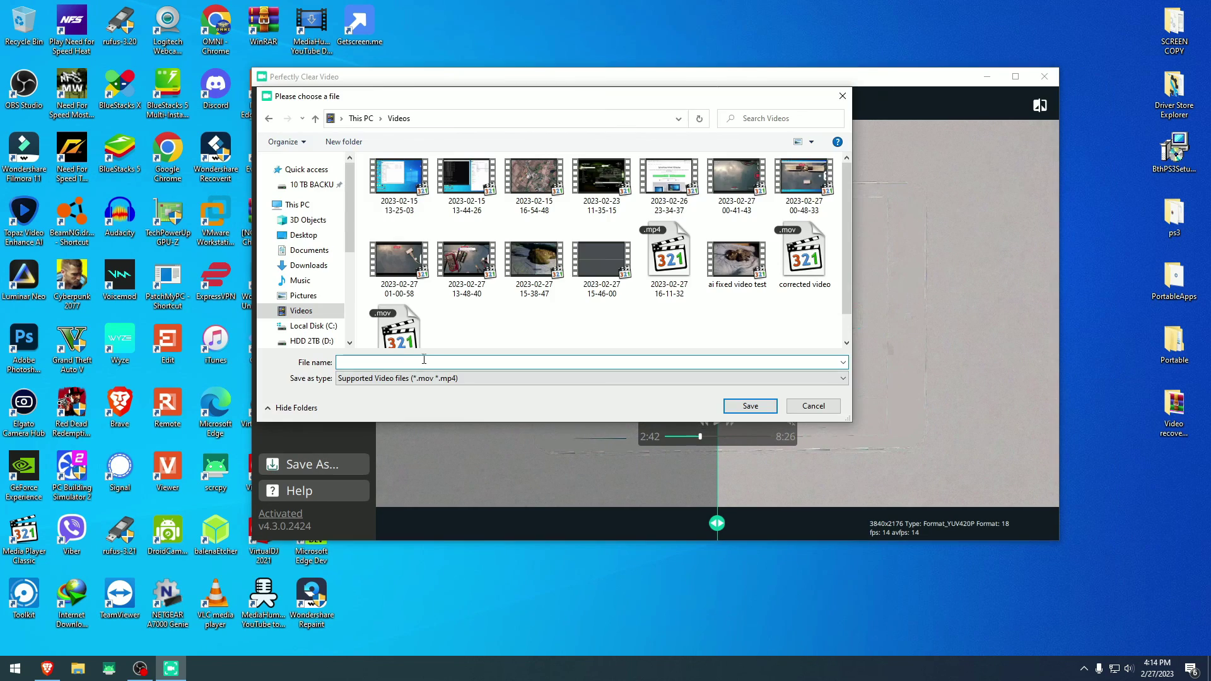
pyautogui.write('mp4 video fix')
pyautogui.press('Return')
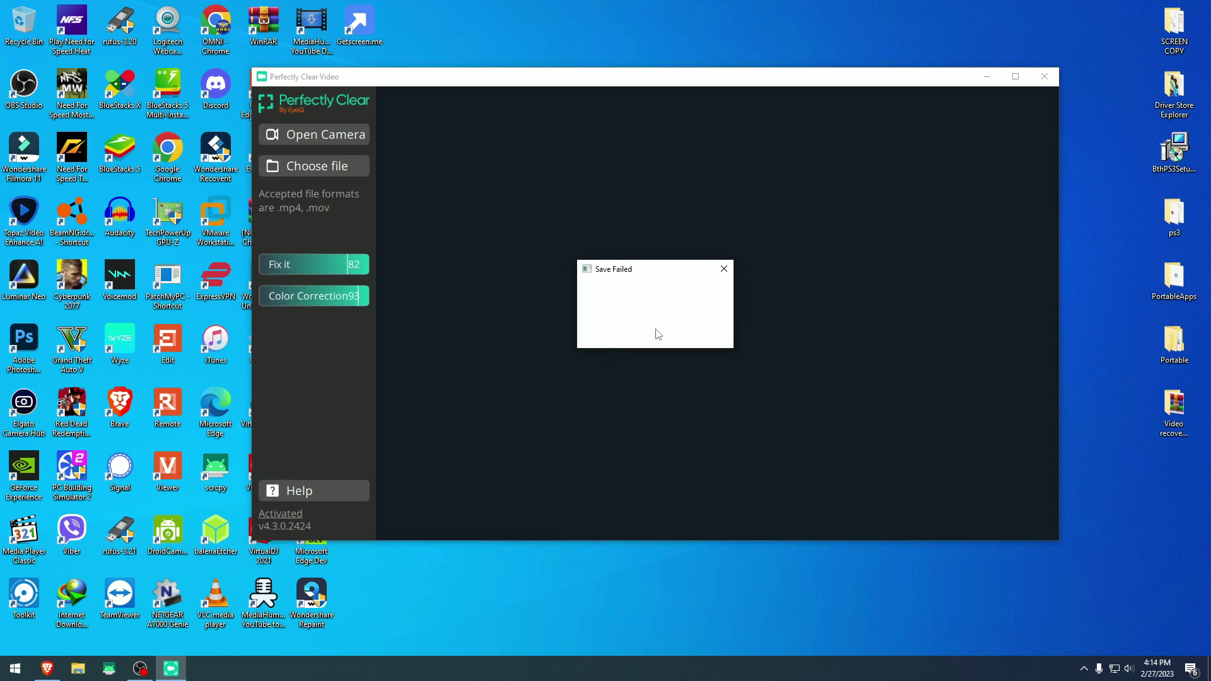
# Close the Save Failed message and relaunch Perfectly Clear Video from its desktop icon.
pyautogui.click(723, 269)
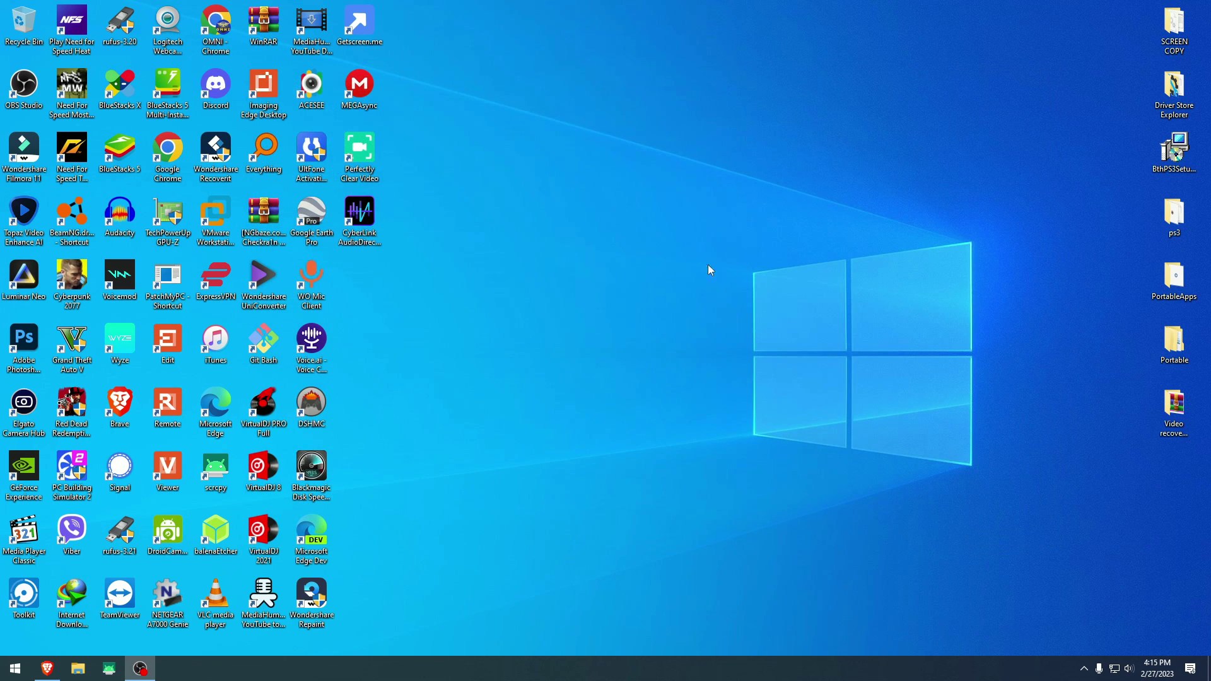
pyautogui.doubleClick(364, 156)
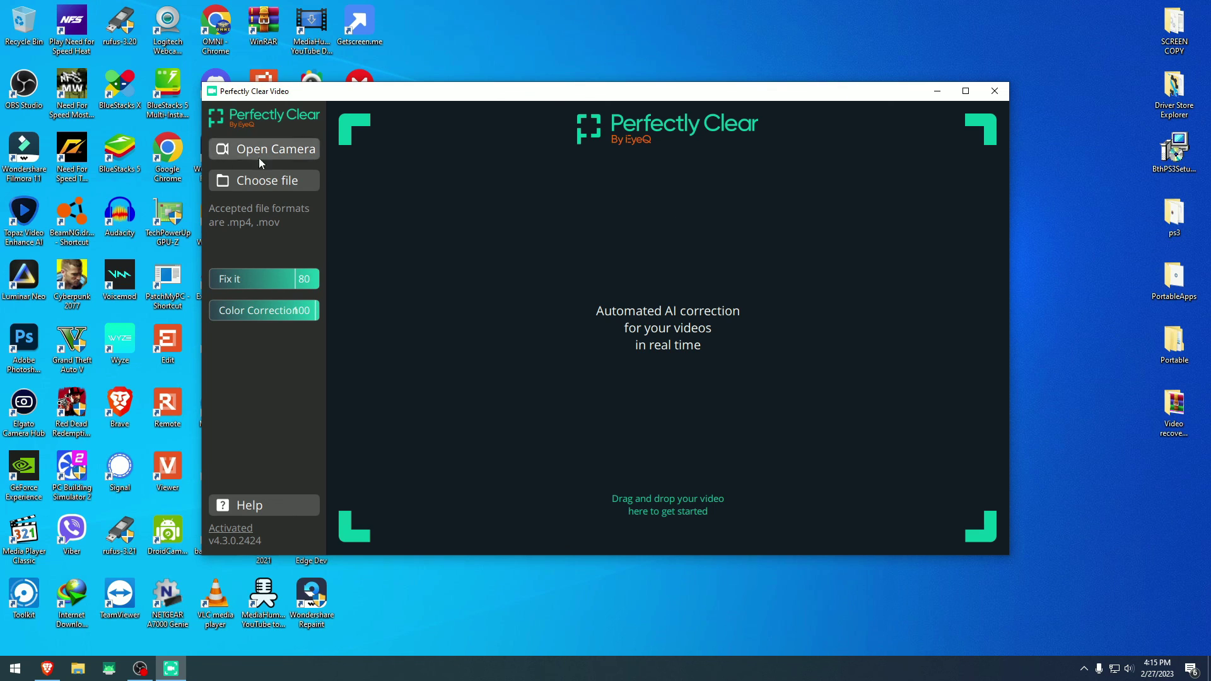
pyautogui.click(24, 157)
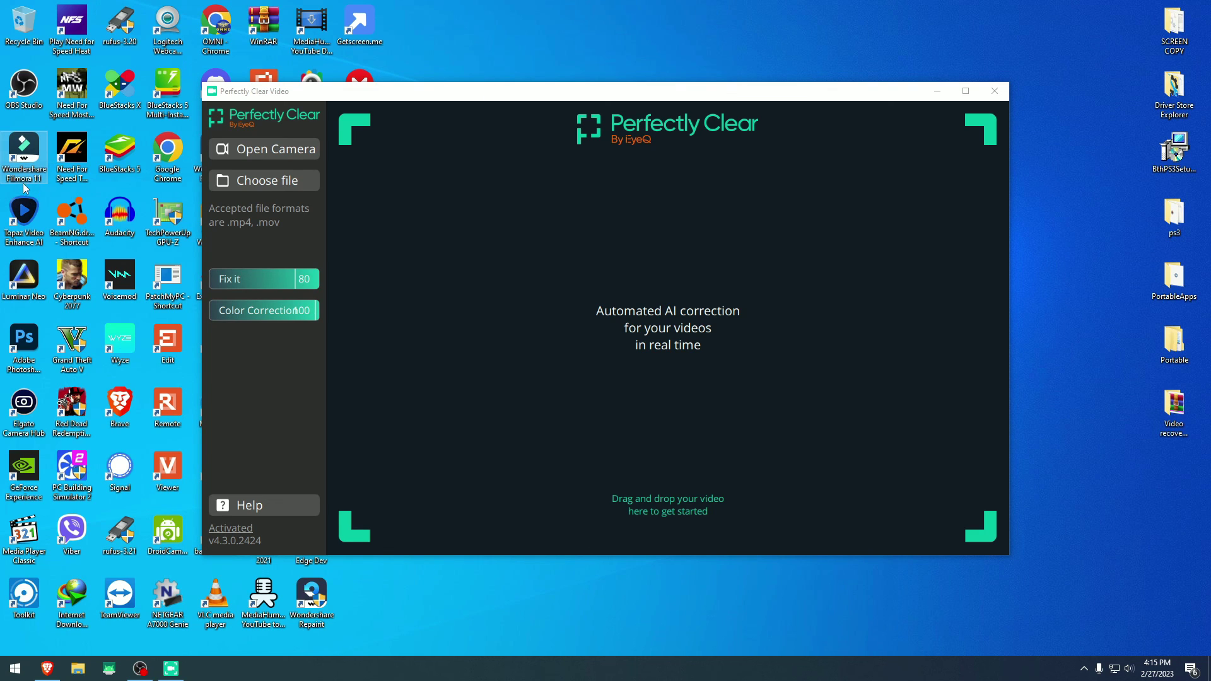
pyautogui.moveTo(701, 101); pyautogui.dragTo(719, 100)
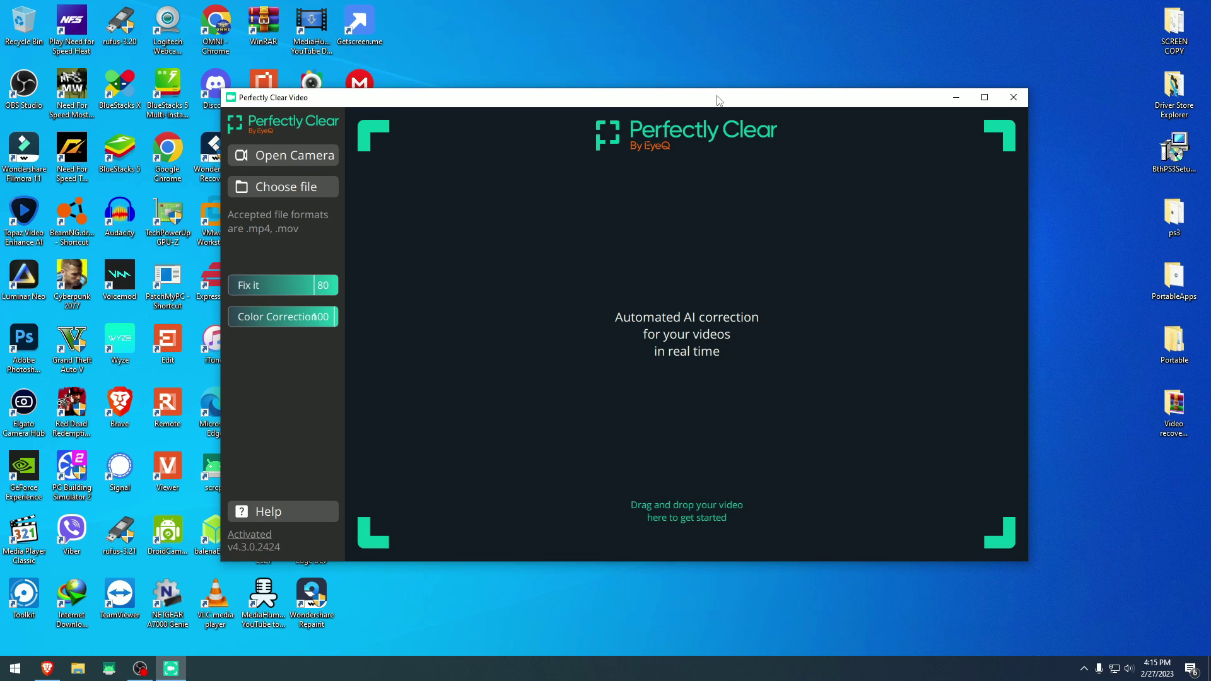